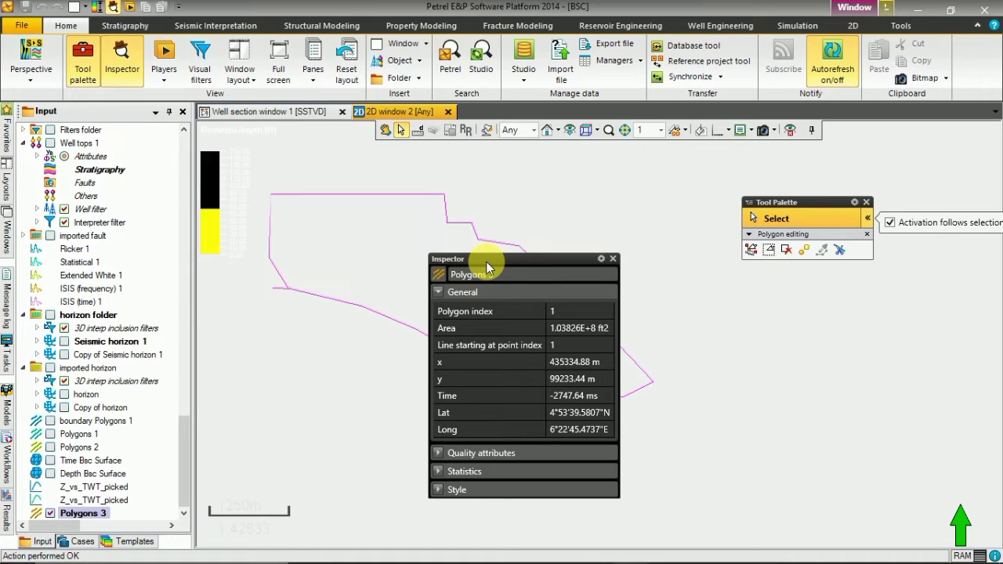
Open the Windows taskbar search to look for a program.
mouse_move(269, 553)
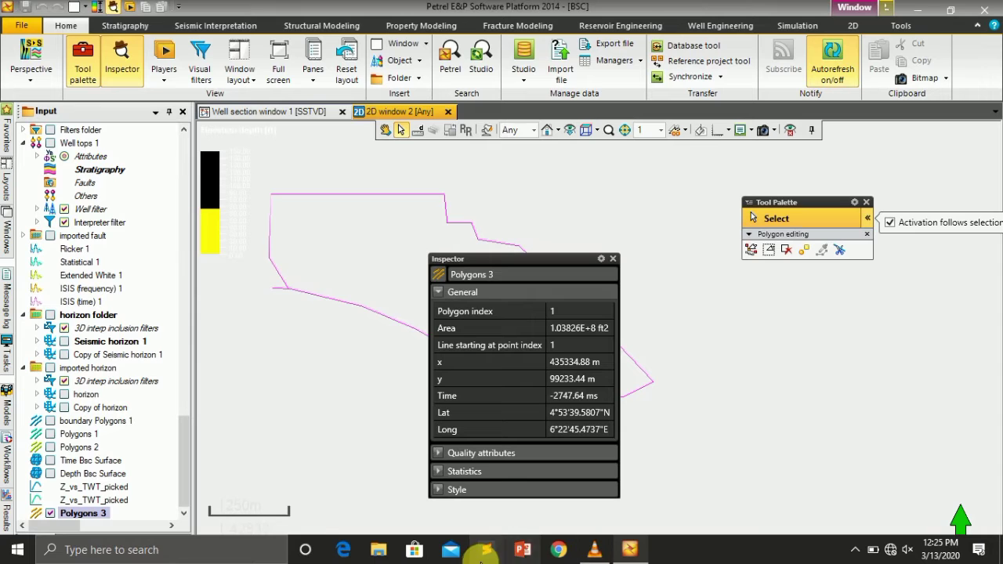
left_click(266, 552)
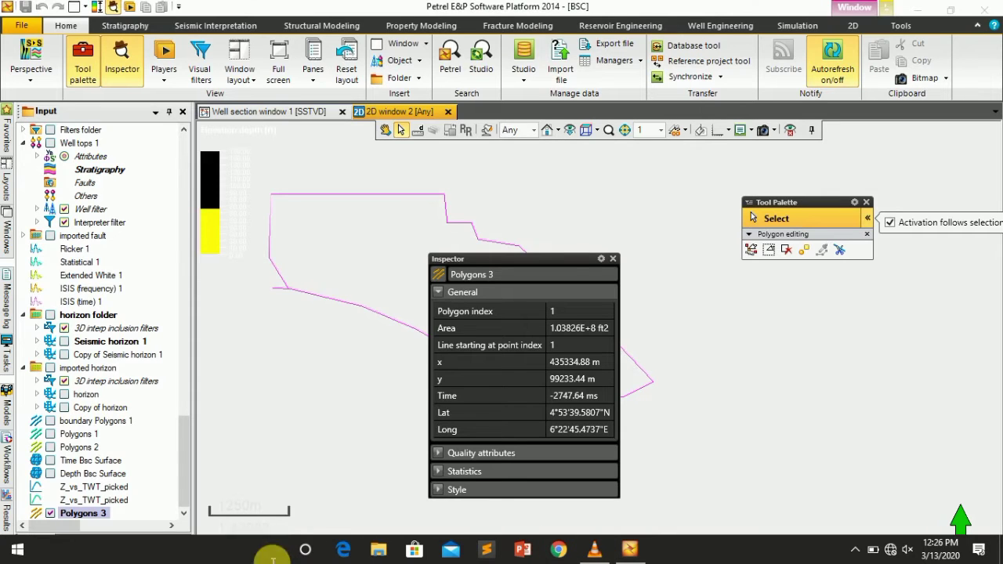
Search for 'excel' and launch Excel 2016 from the results.
type("excel")
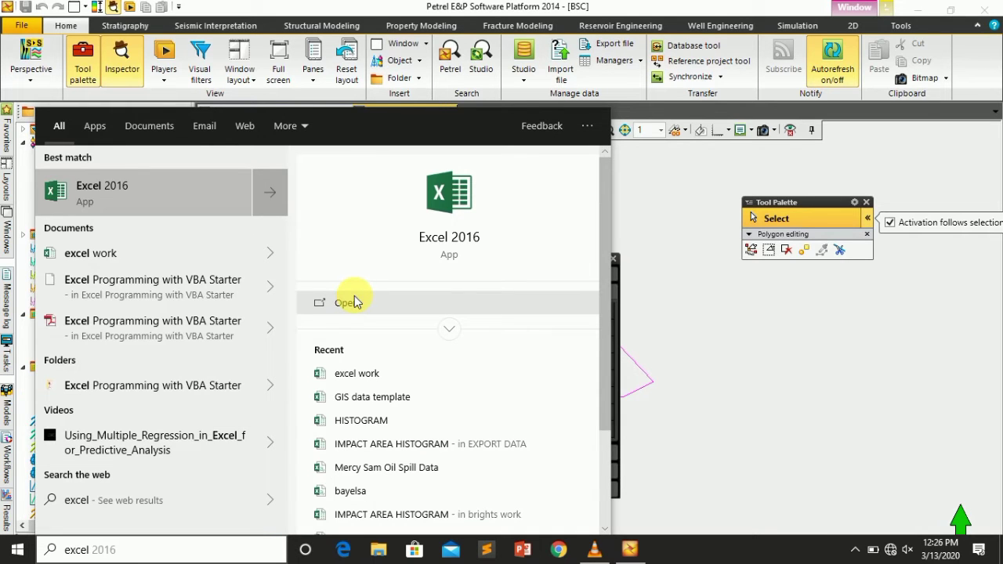
left_click(365, 301)
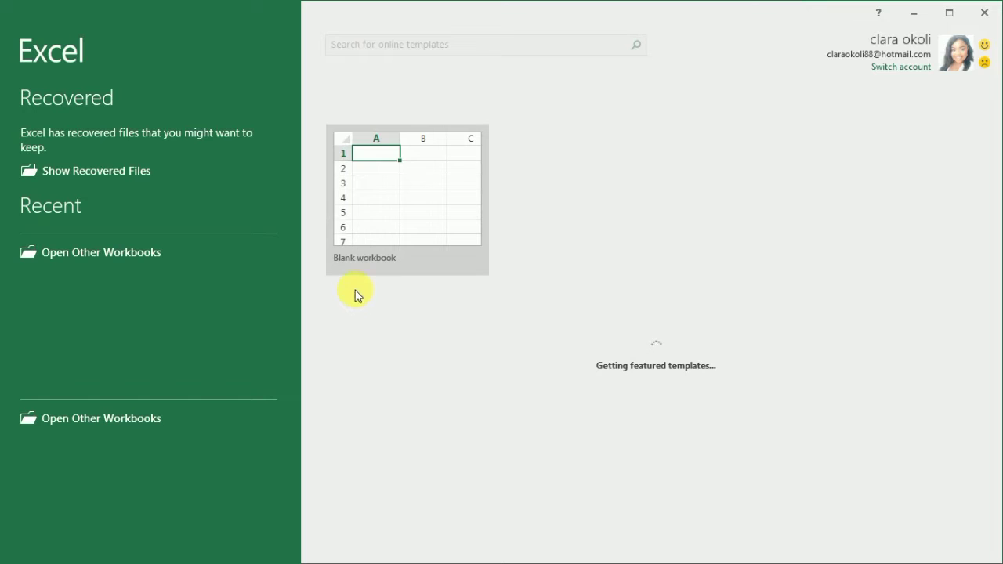
Create a new blank workbook (Book1), then minimize Excel.
left_click(408, 185)
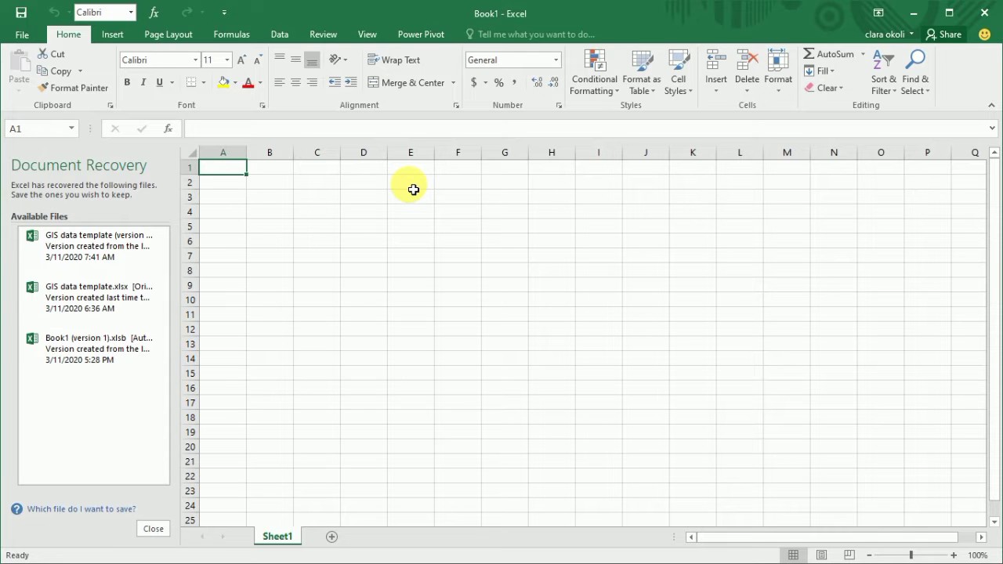
left_click(914, 14)
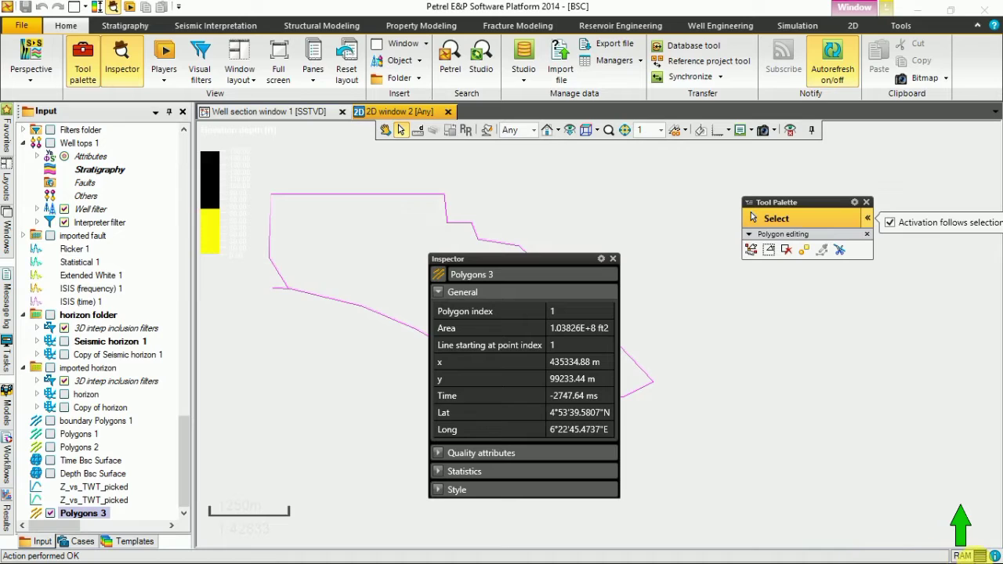
Switch the side pane to Results and add the Processes pane from the Panes list.
left_click(6, 513)
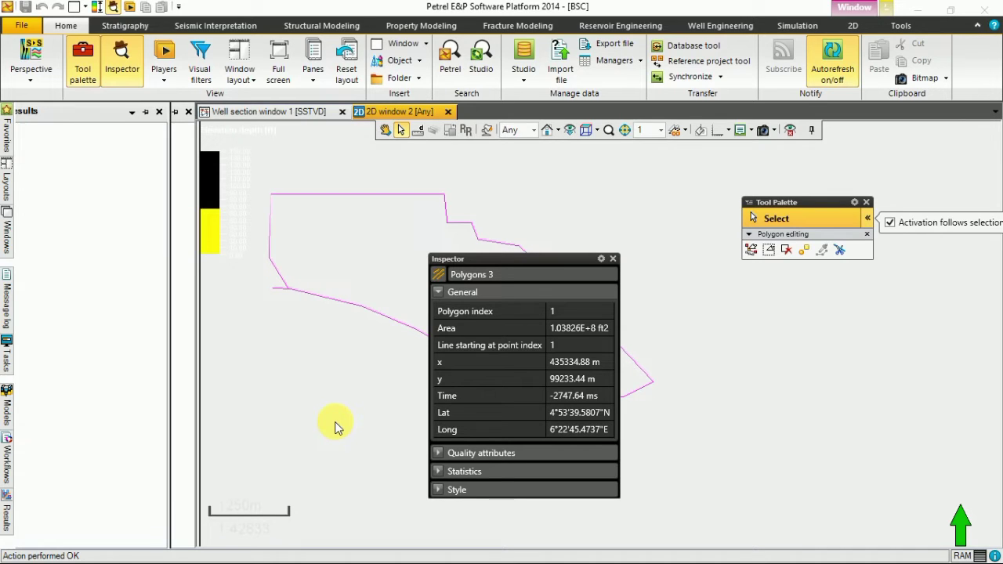
left_click(314, 83)
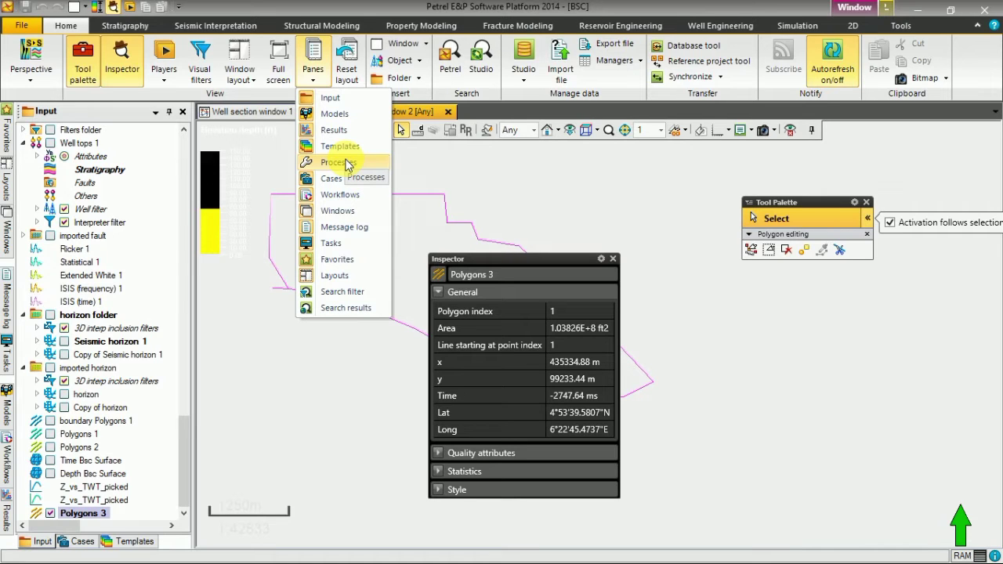
left_click(347, 163)
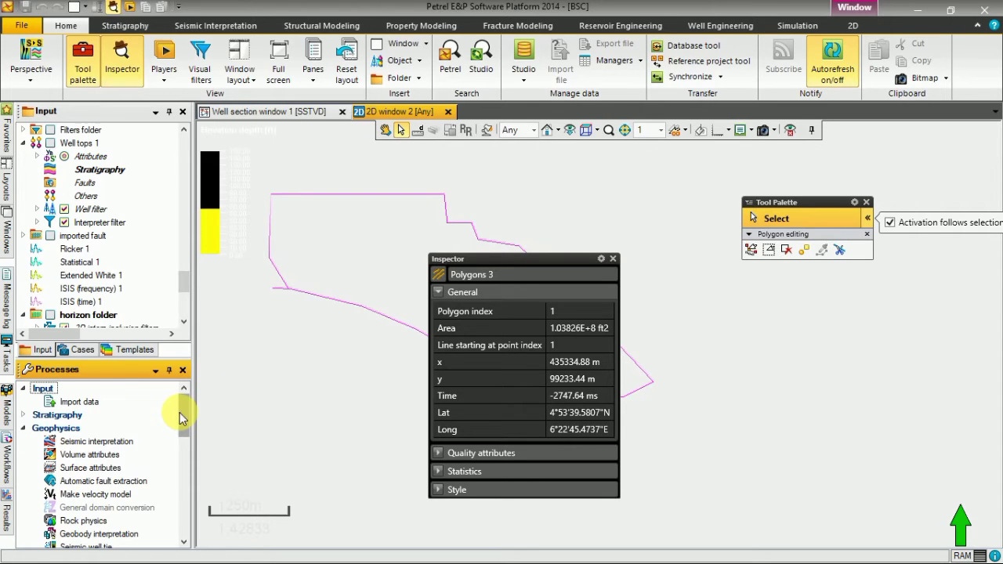
left_click_drag(179, 413, 191, 471)
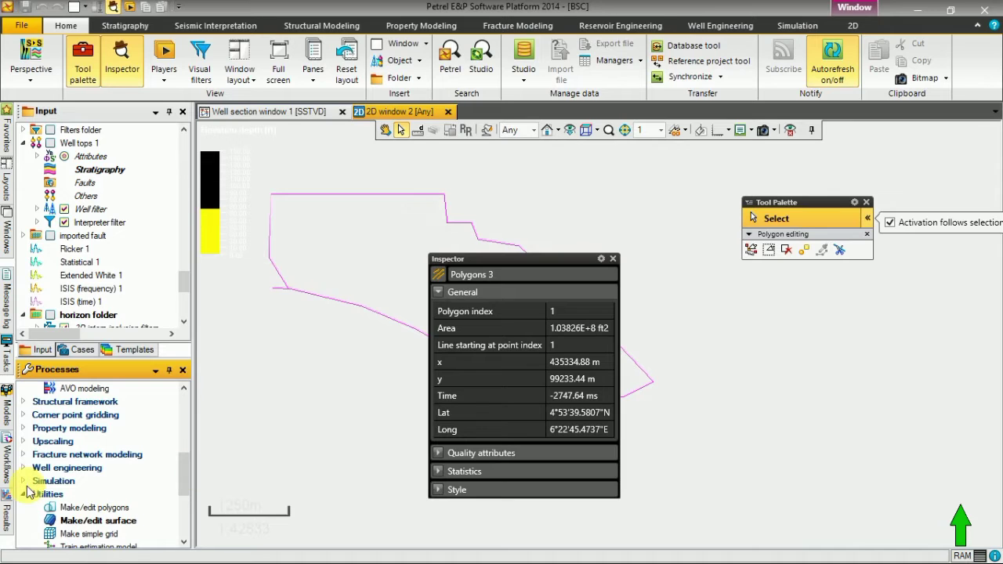
Scroll to the Utilities processes and start Map-based volume calculation.
left_click_drag(182, 463, 182, 490)
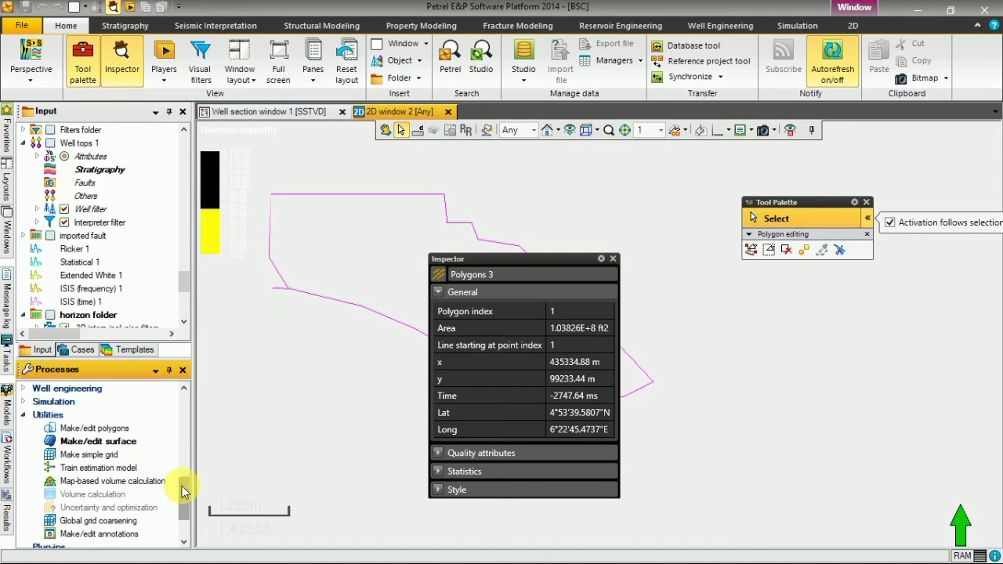
double_click(70, 483)
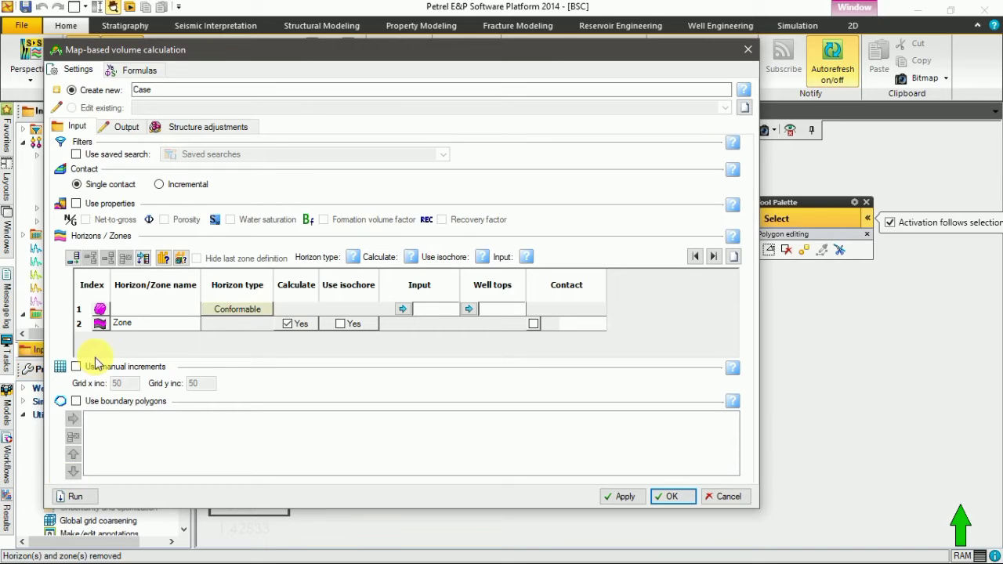
Enable property inputs: Net-to-gross, Porosity, Water saturation, Formation volume factor and Recovery factor.
left_click(77, 204)
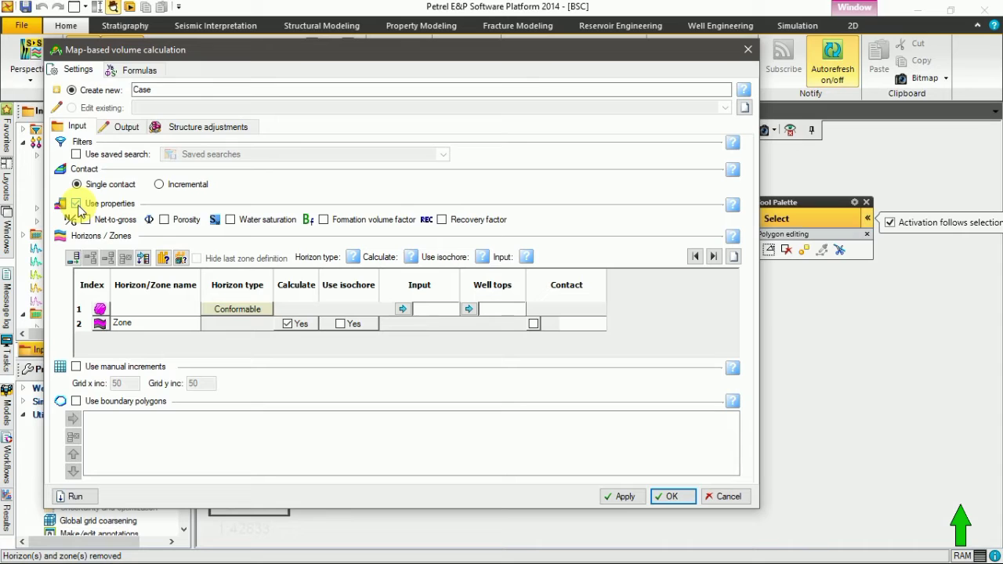
left_click(77, 204)
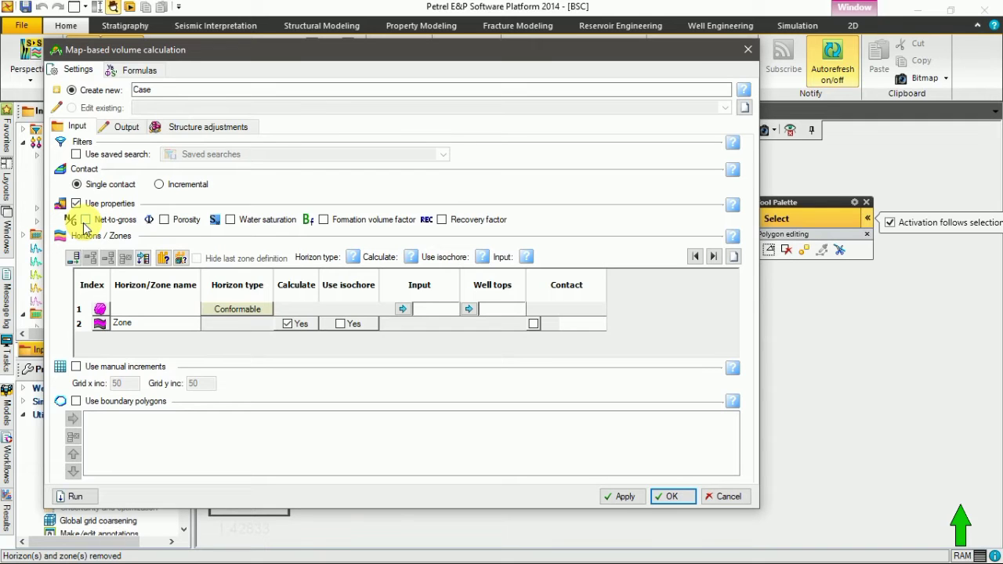
left_click(86, 219)
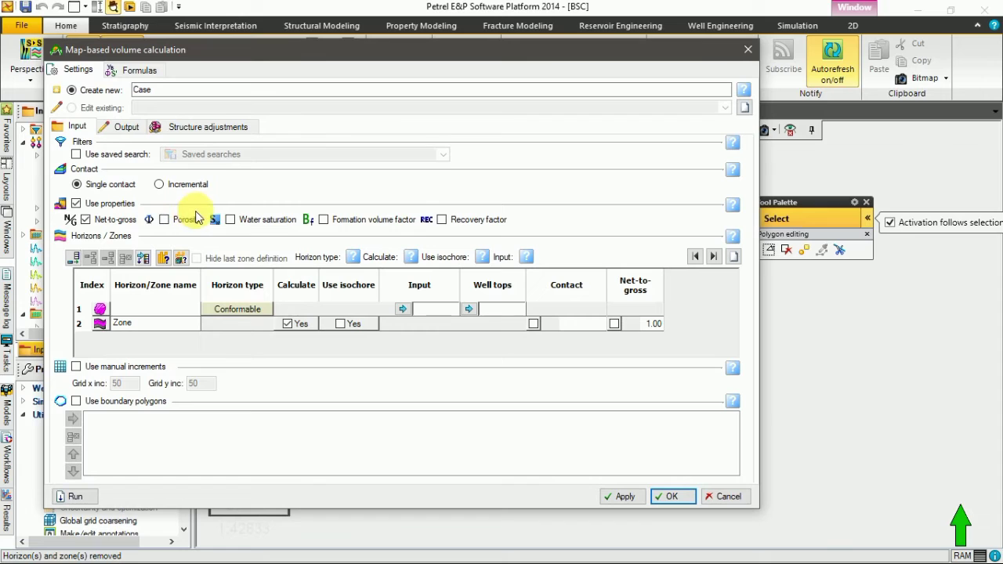
left_click(164, 220)
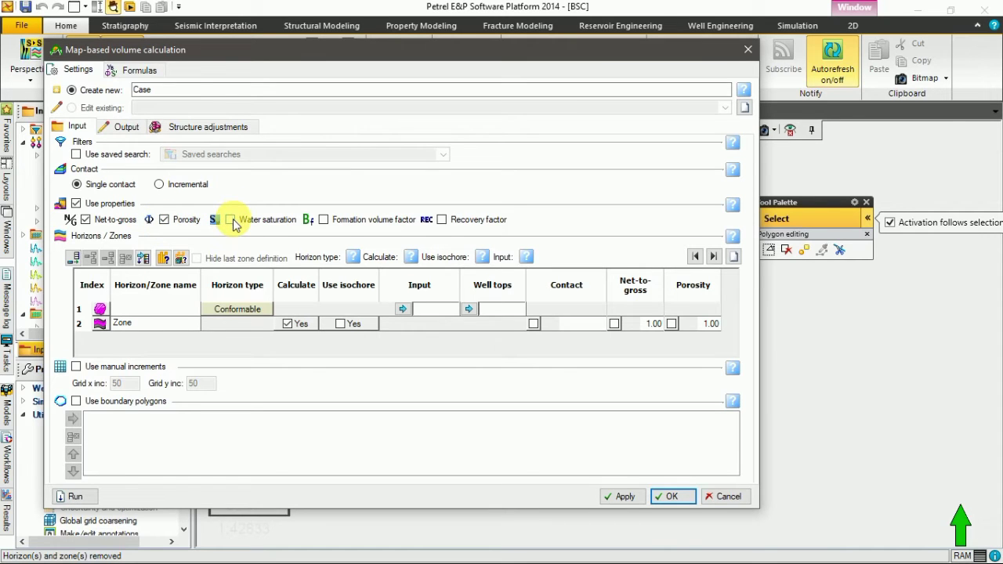
left_click(231, 220)
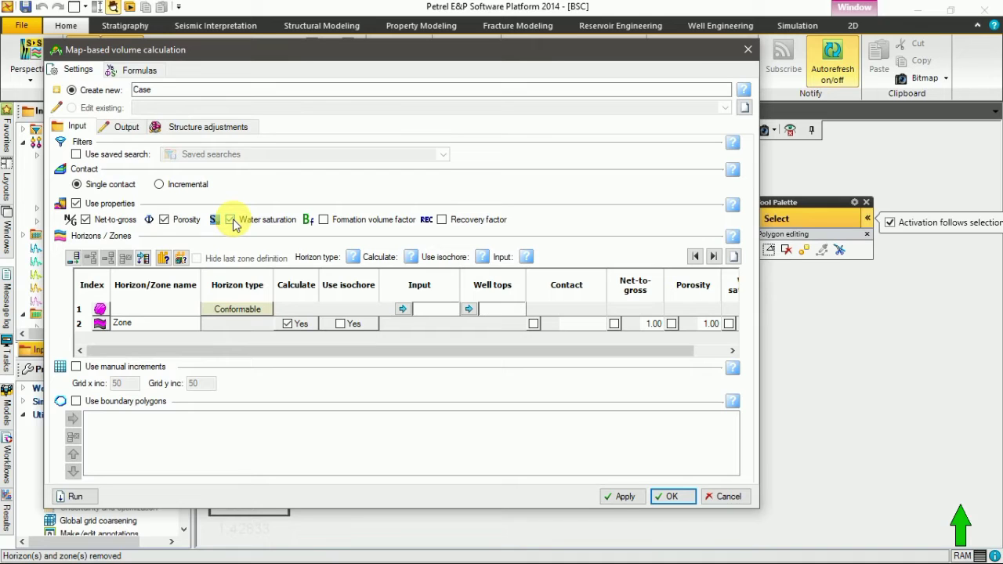
left_click(323, 220)
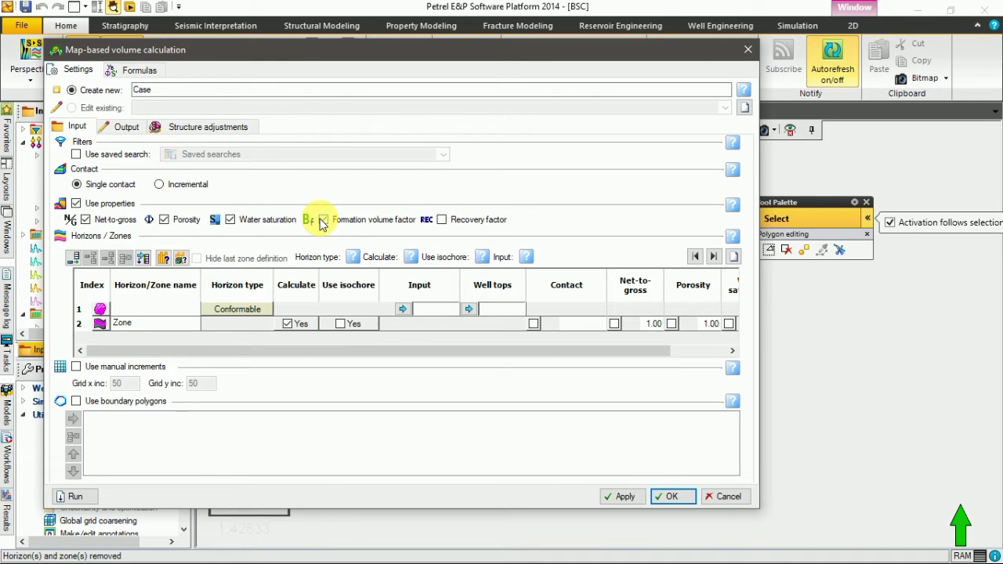
left_click(442, 221)
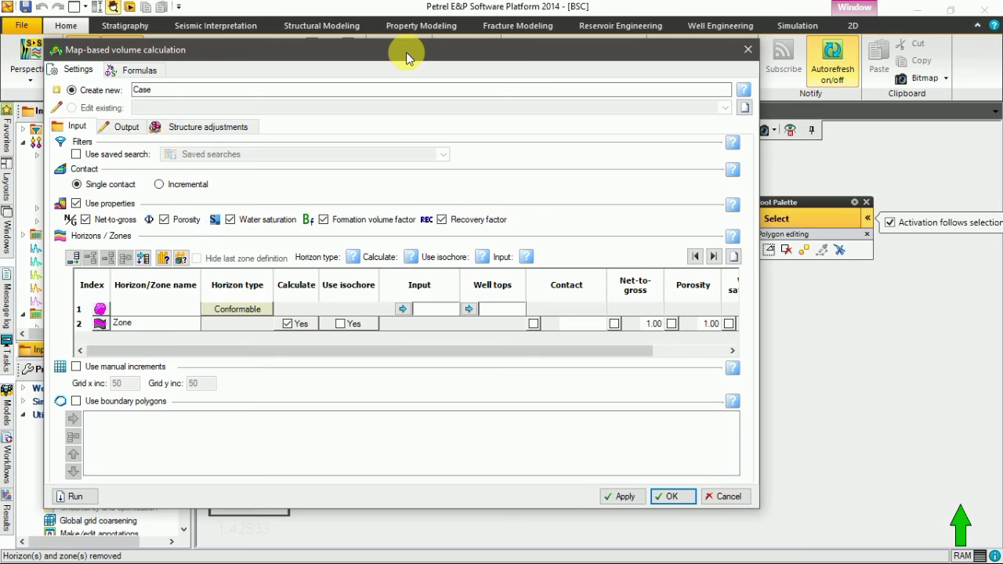
left_click_drag(406, 57, 602, 74)
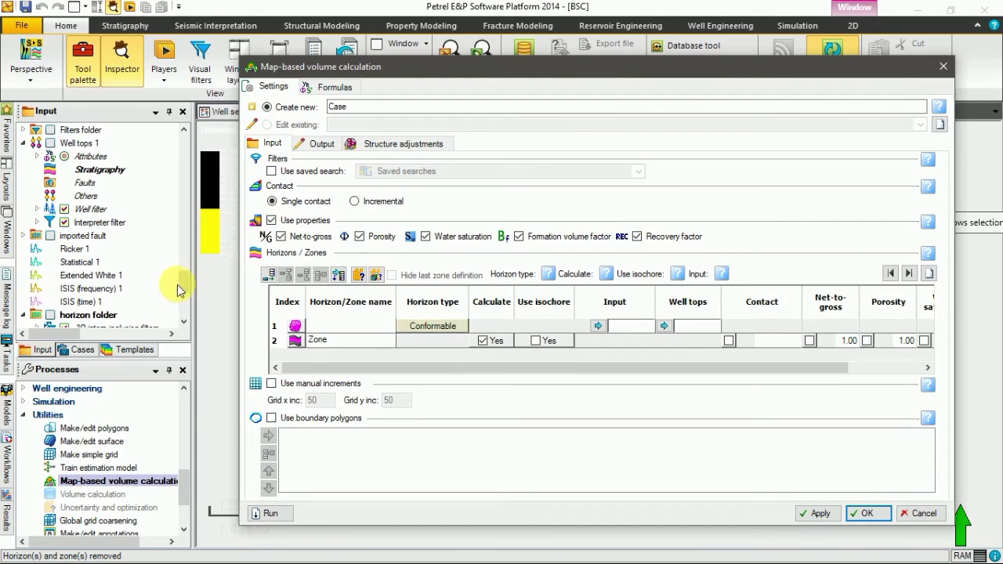
Expand the Stratigraphy folder in the Input tree and select the sand B top horizon.
left_click_drag(181, 290, 189, 259)
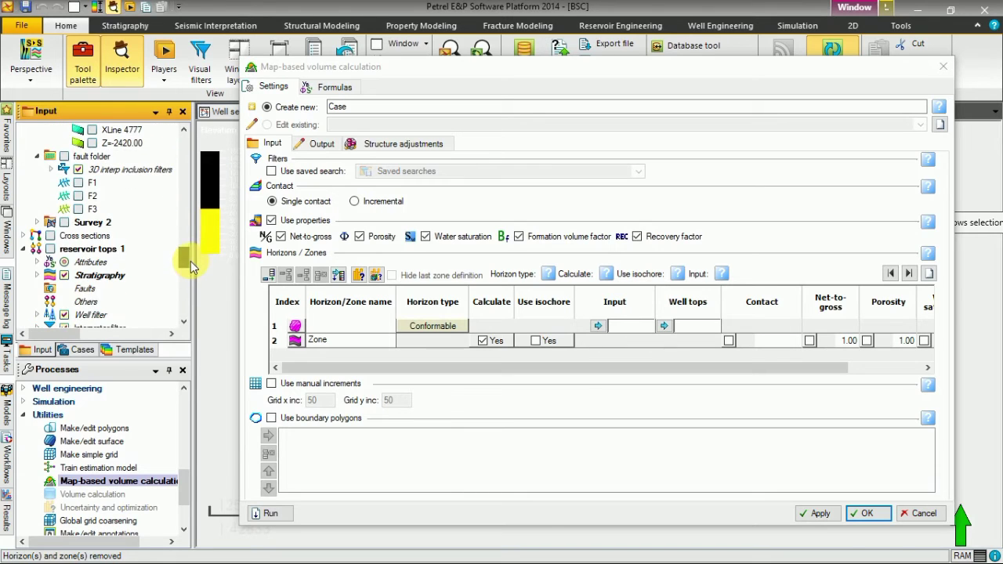
left_click(97, 284)
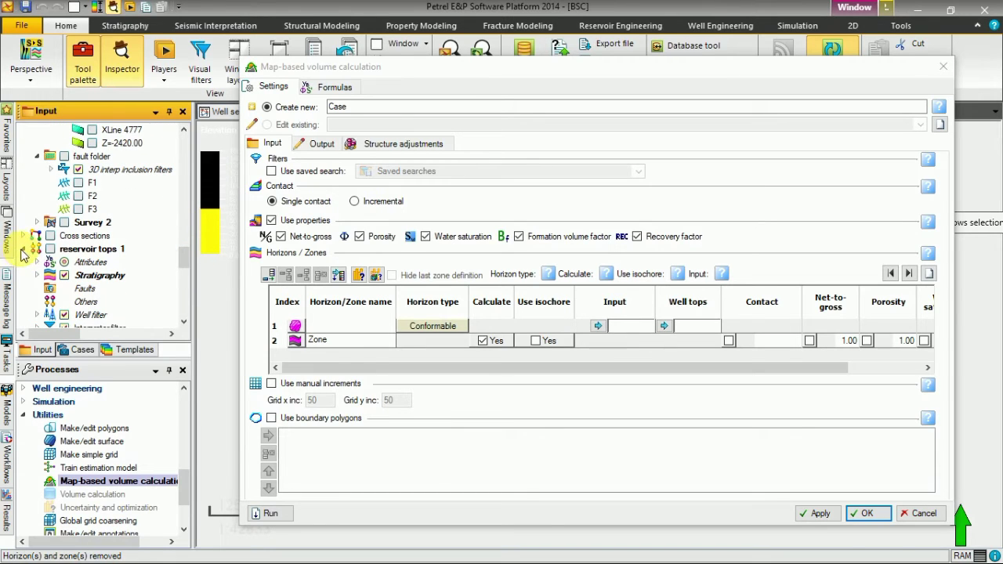
left_click(37, 276)
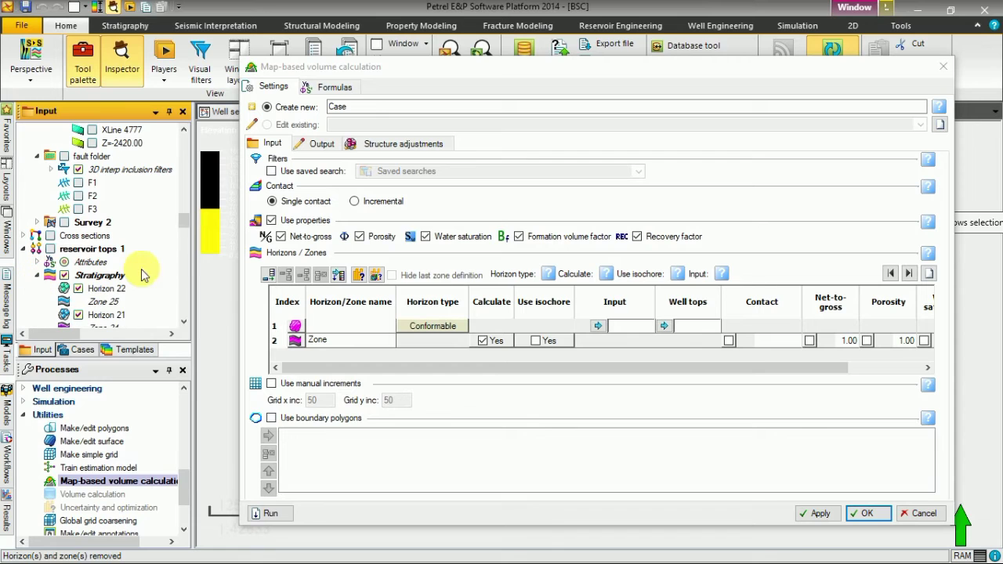
left_click_drag(179, 223, 190, 282)
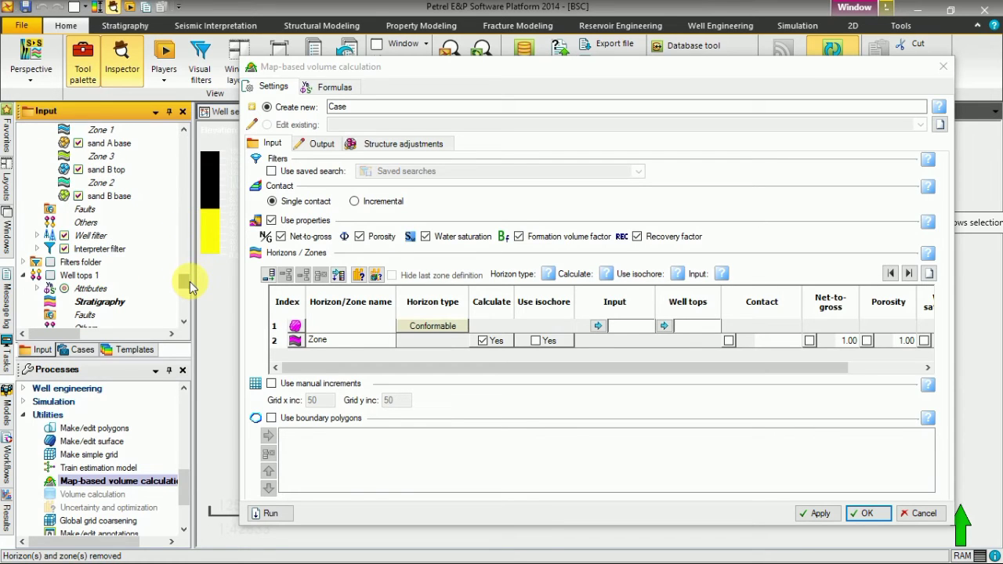
left_click(98, 174)
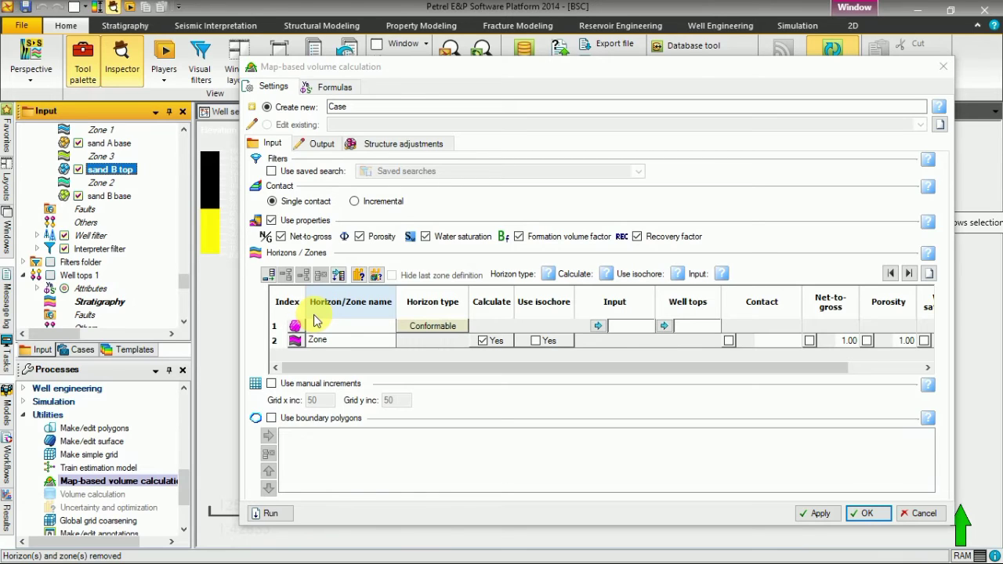
right_click(130, 176)
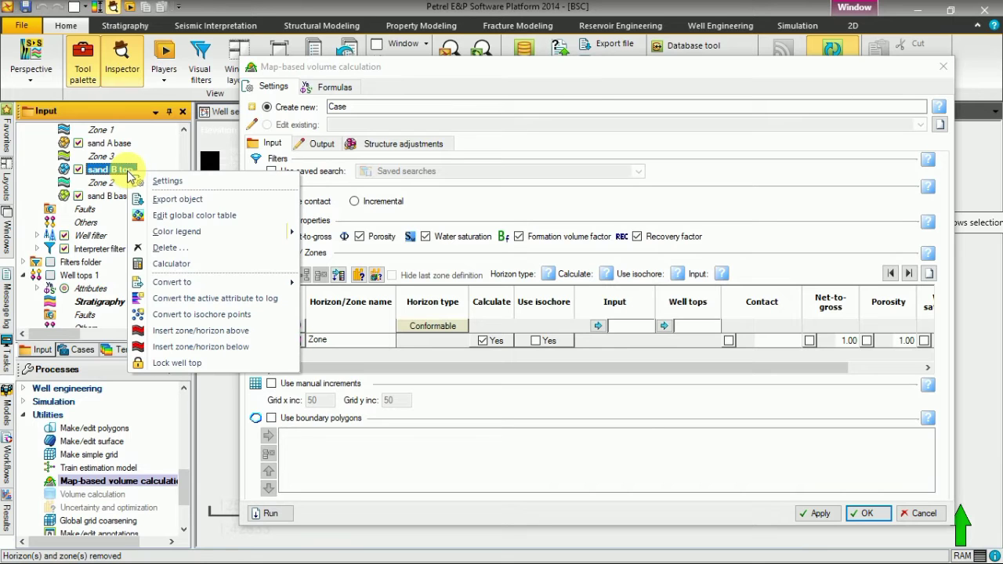
left_click(167, 188)
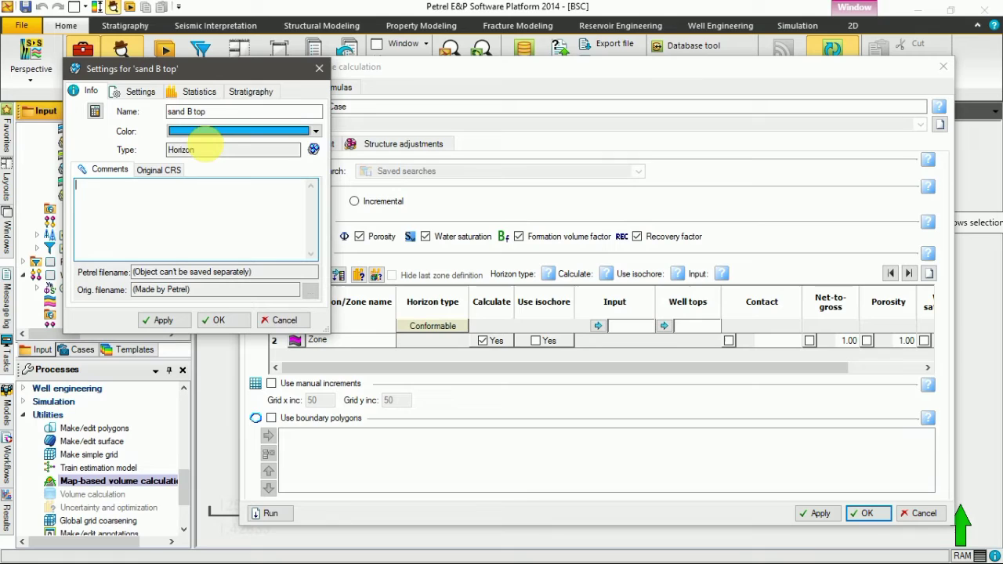
left_click(141, 93)
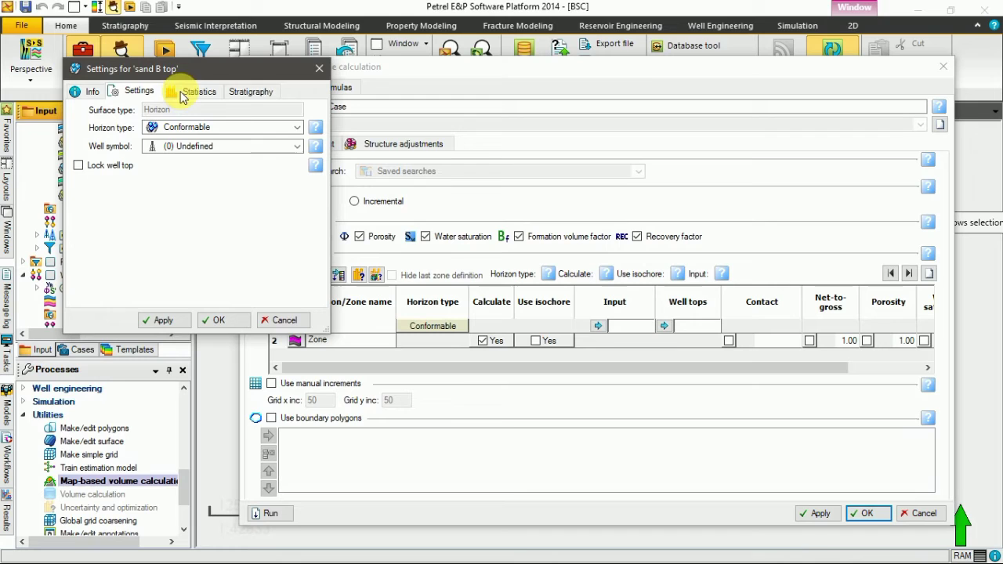
left_click(319, 68)
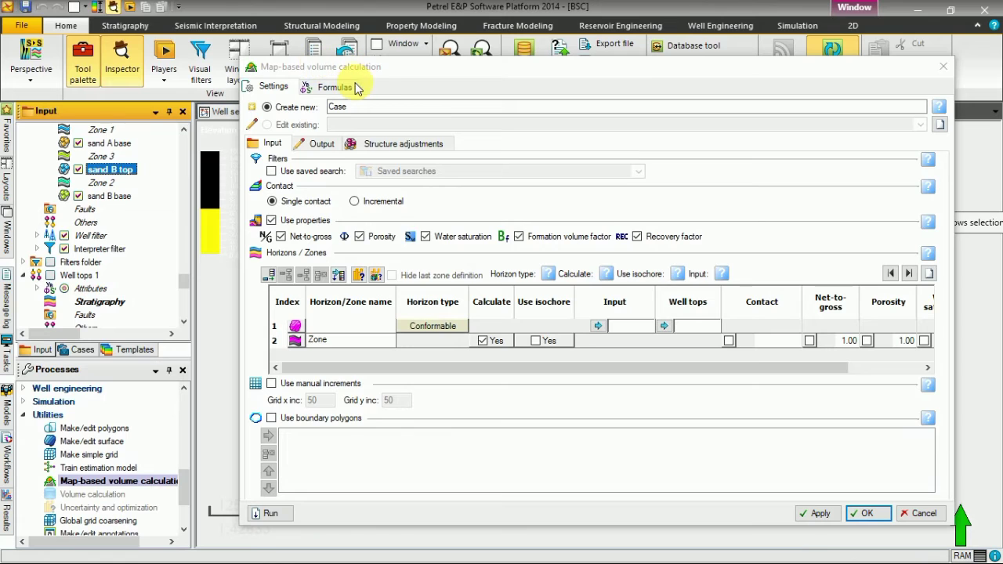
Insert sand B top as the case's conformable input horizon with sand B well tops.
left_click(664, 325)
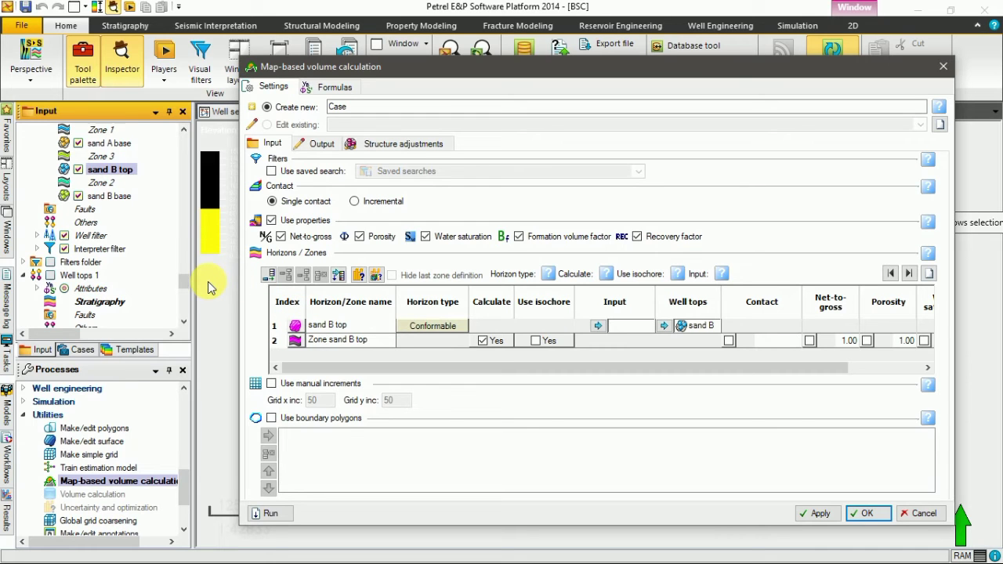
left_click_drag(182, 282, 181, 324)
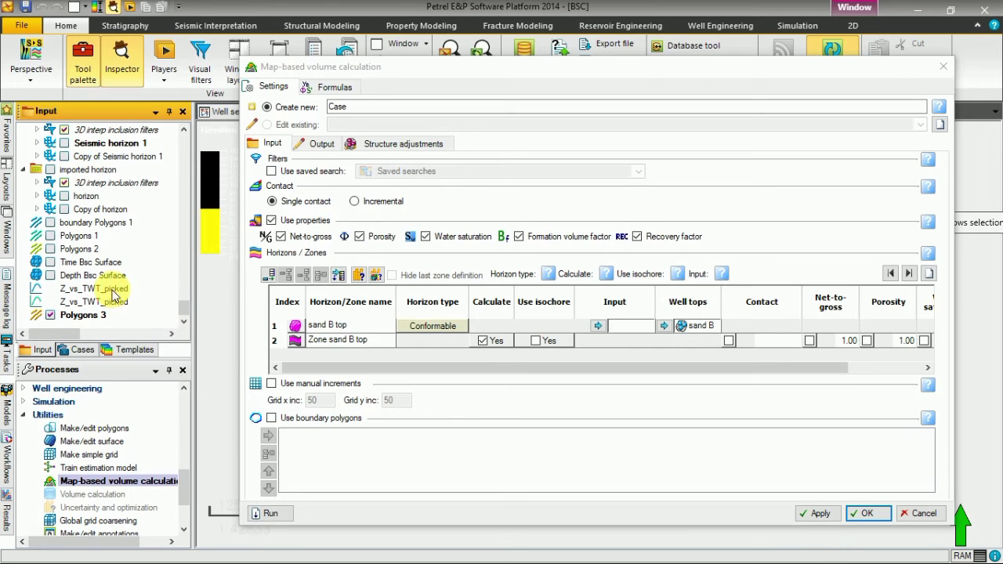
Display Depth Bsc Surface, show the Message log, and nudge the volume dialog right.
left_click(50, 275)
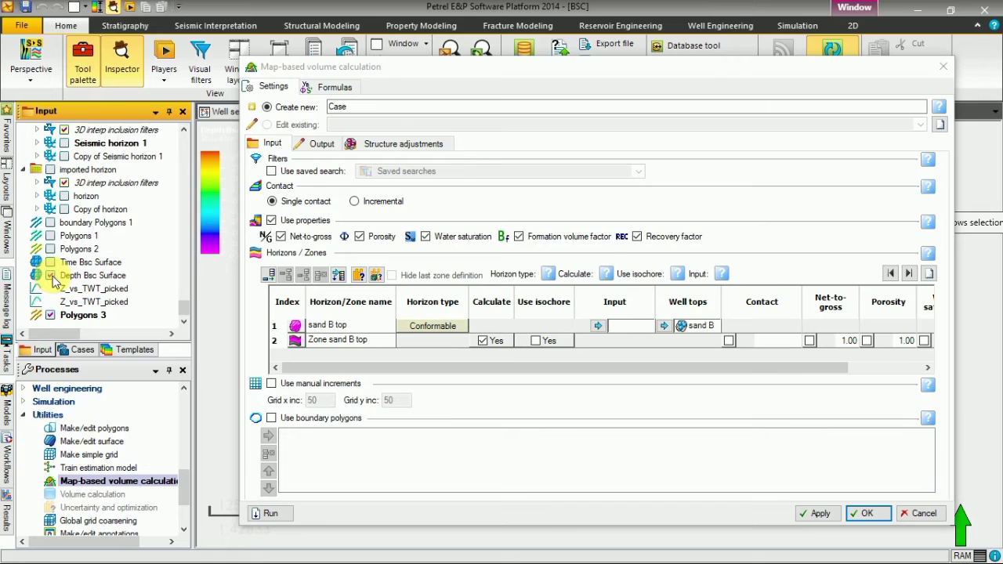
left_click(5, 284)
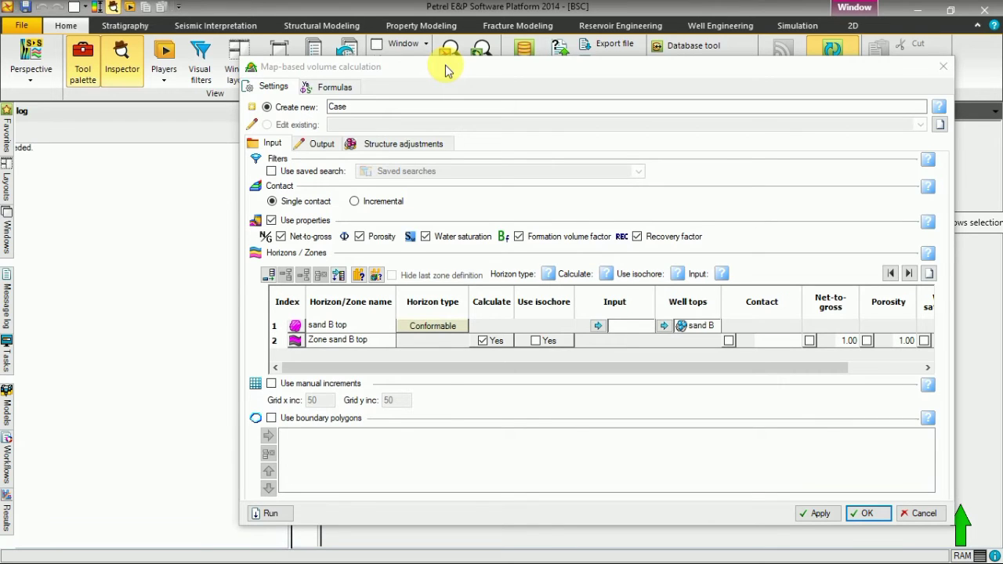
left_click_drag(445, 71, 447, 70)
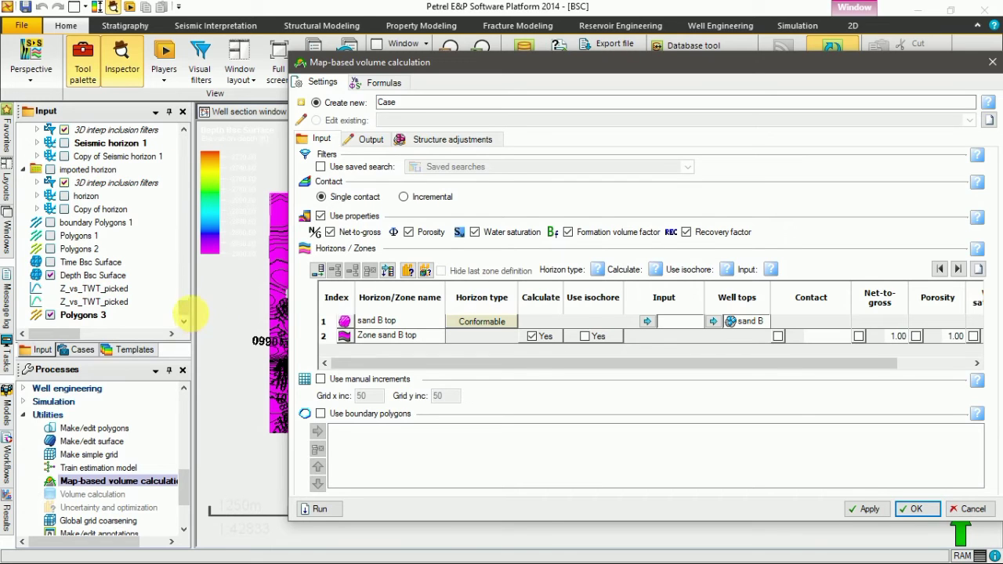
Bring up the context menu for Depth Bsc Surface in the Input tree.
right_click(102, 277)
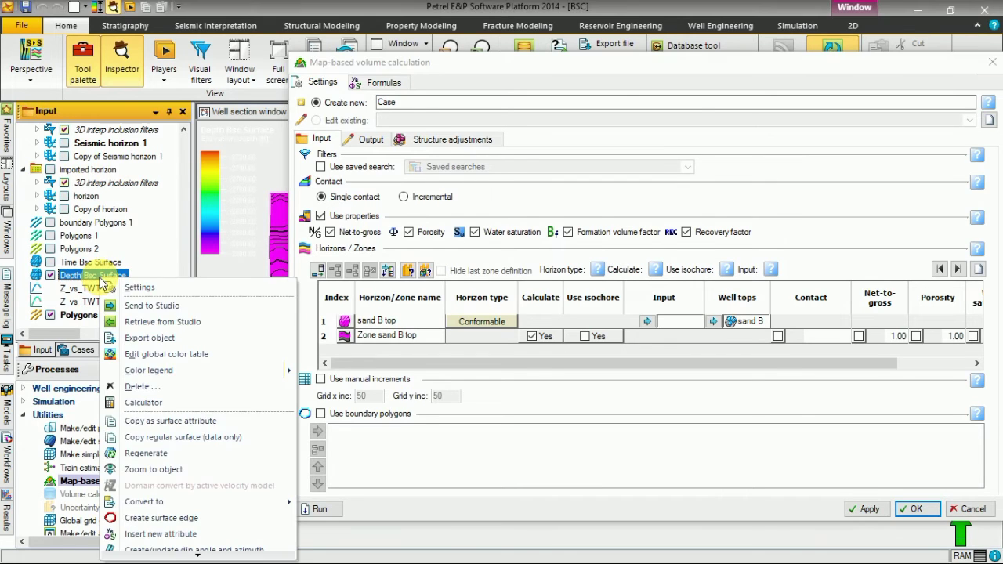
Rescale Depth Bsc Surface's global colour table to -2708.93 to -2901.7, then close its settings.
left_click(141, 288)
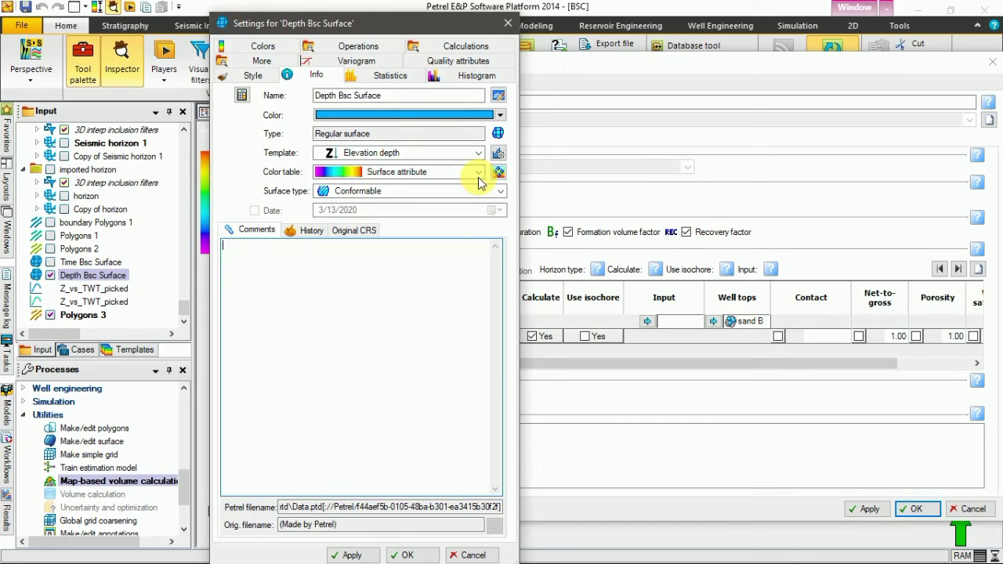
left_click(251, 48)
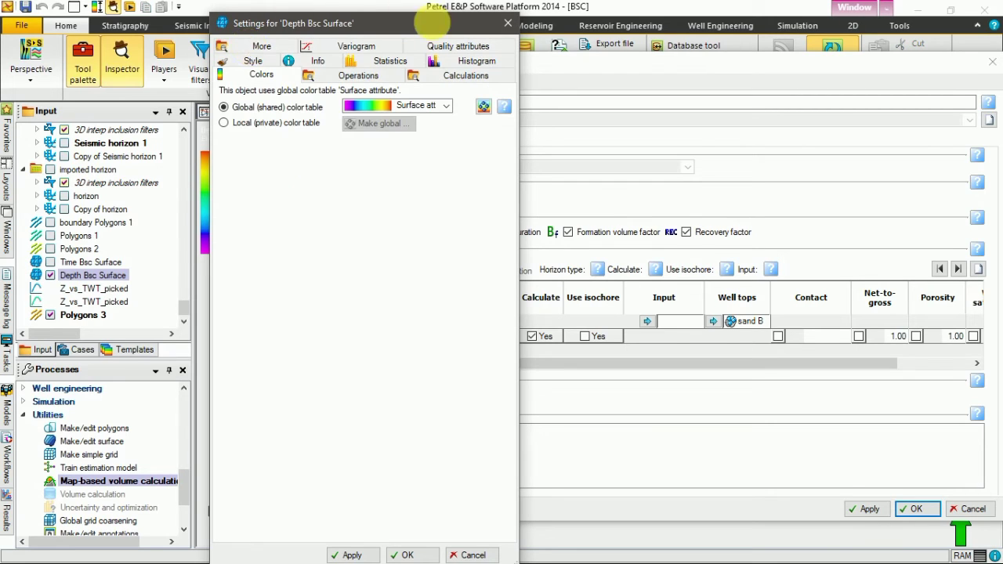
left_click(484, 106)
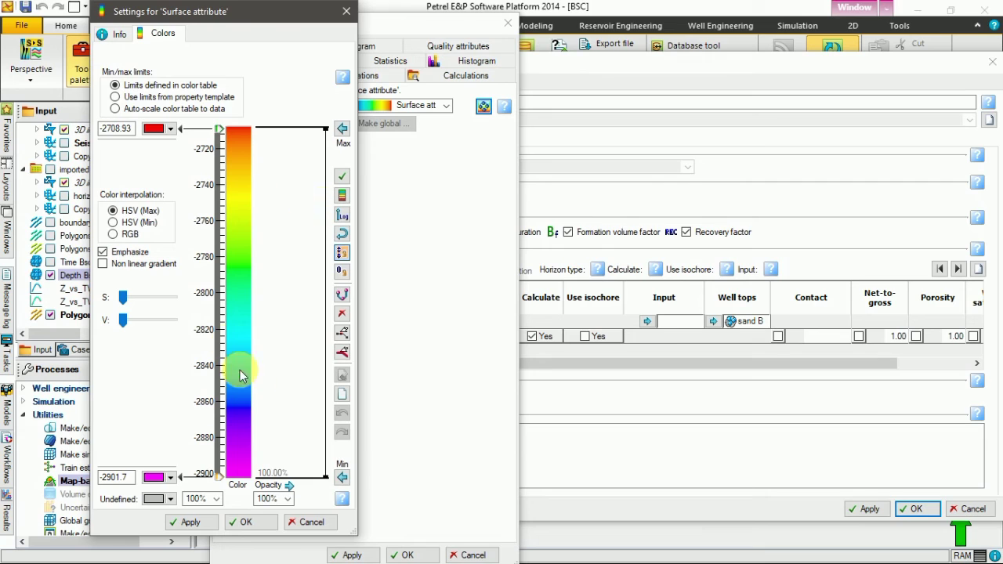
left_click(239, 522)
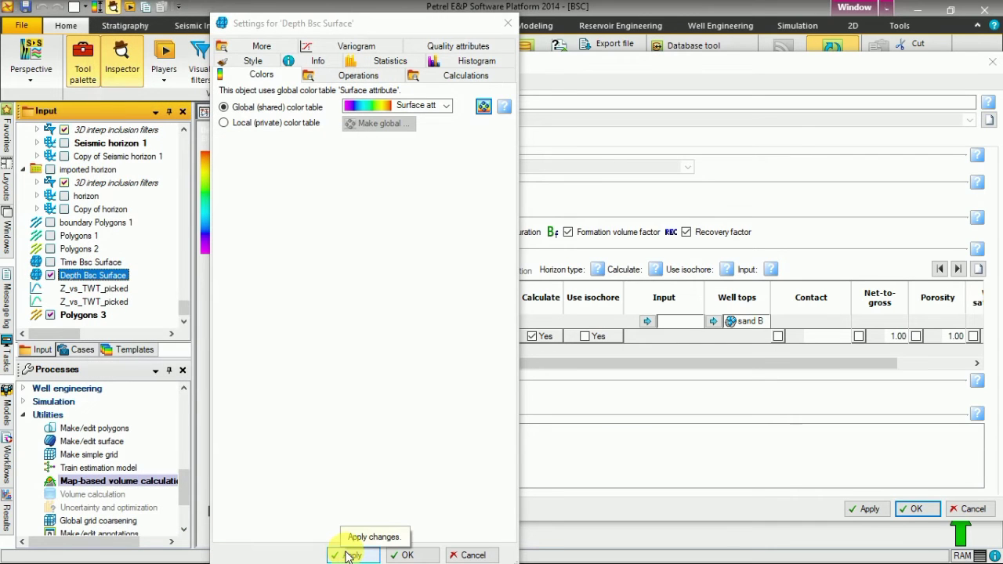
left_click(342, 553)
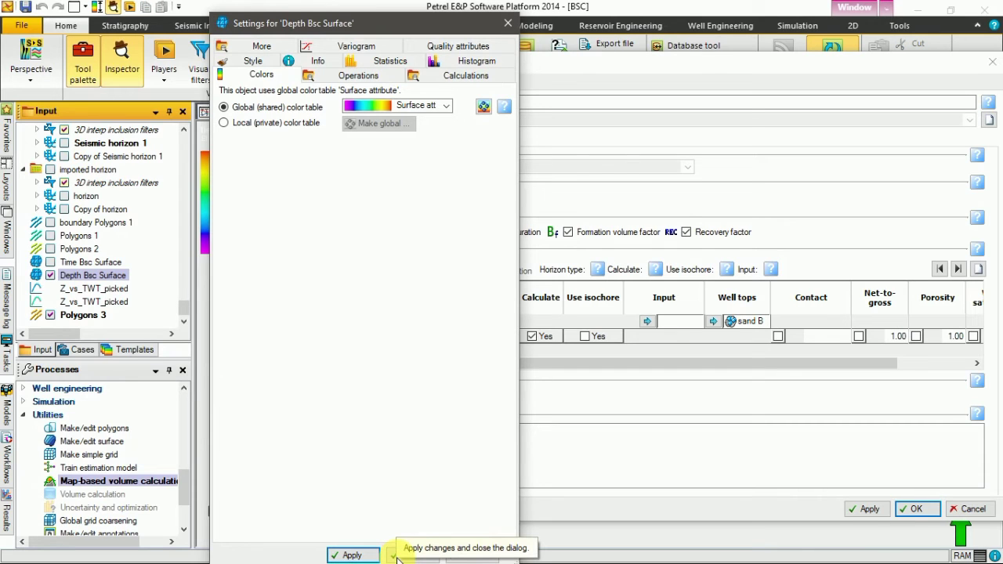
left_click(411, 555)
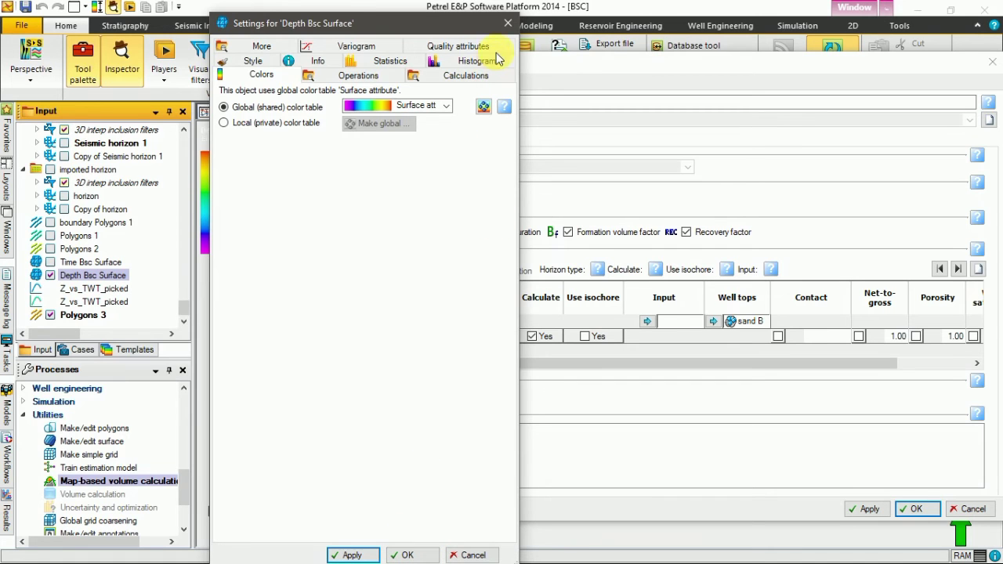
left_click(509, 23)
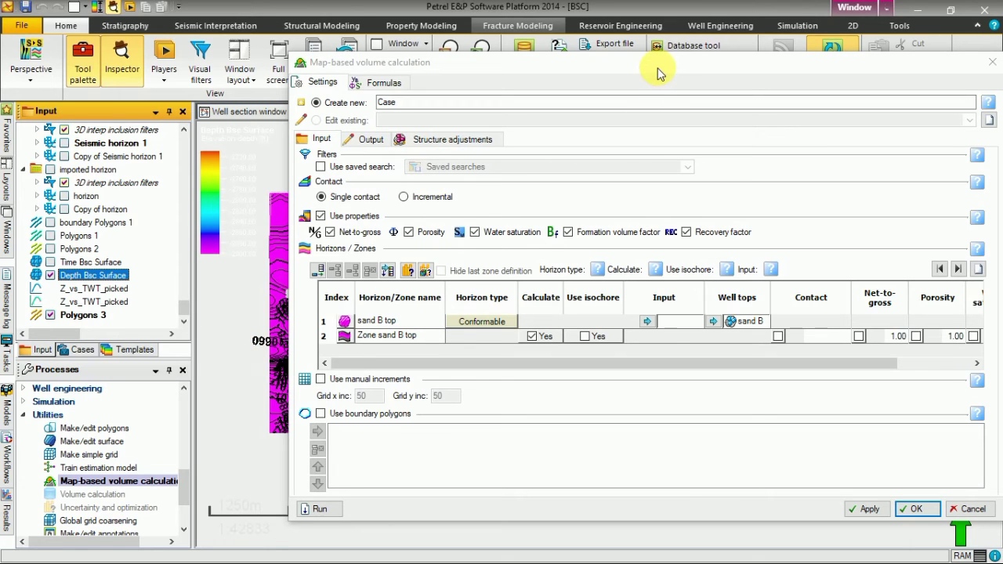
Move the volume calculation window and Inspector panel off the 2D map.
left_click_drag(660, 69, 381, 480)
left_click(365, 399)
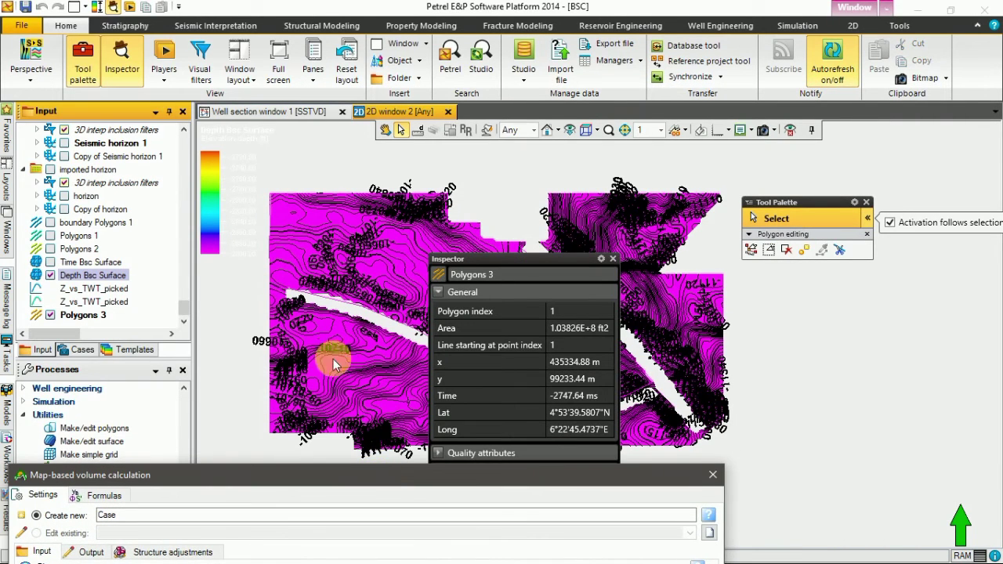
left_click_drag(501, 264, 906, 298)
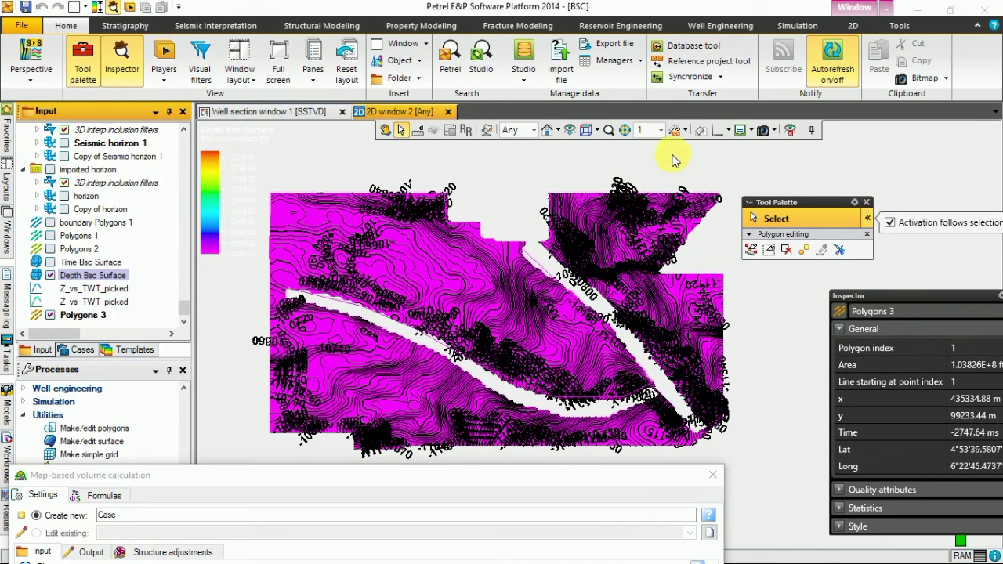
Show Depth Bsc Surface on a black background and bring up its context menu.
left_click(701, 137)
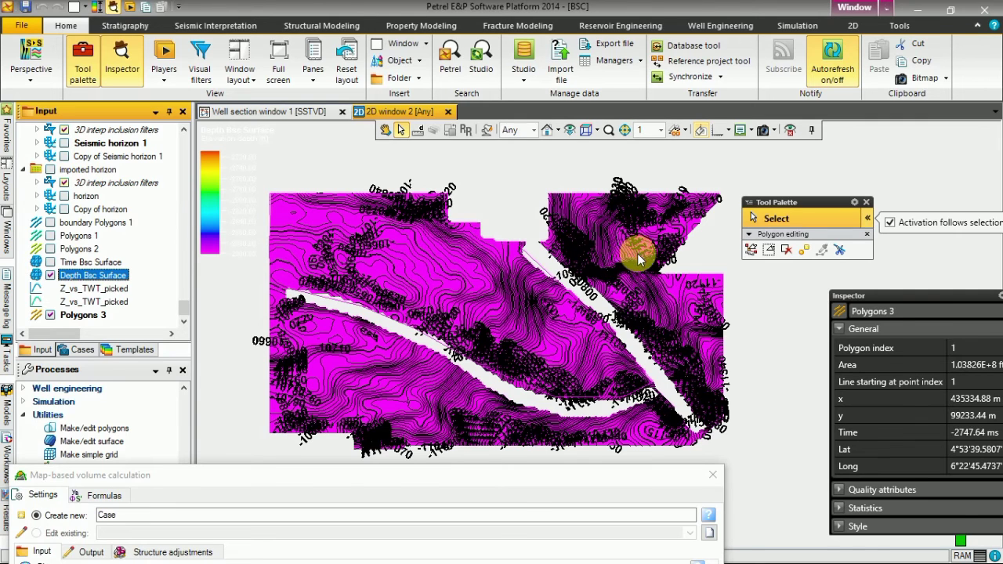
left_click(636, 254)
left_click(650, 201)
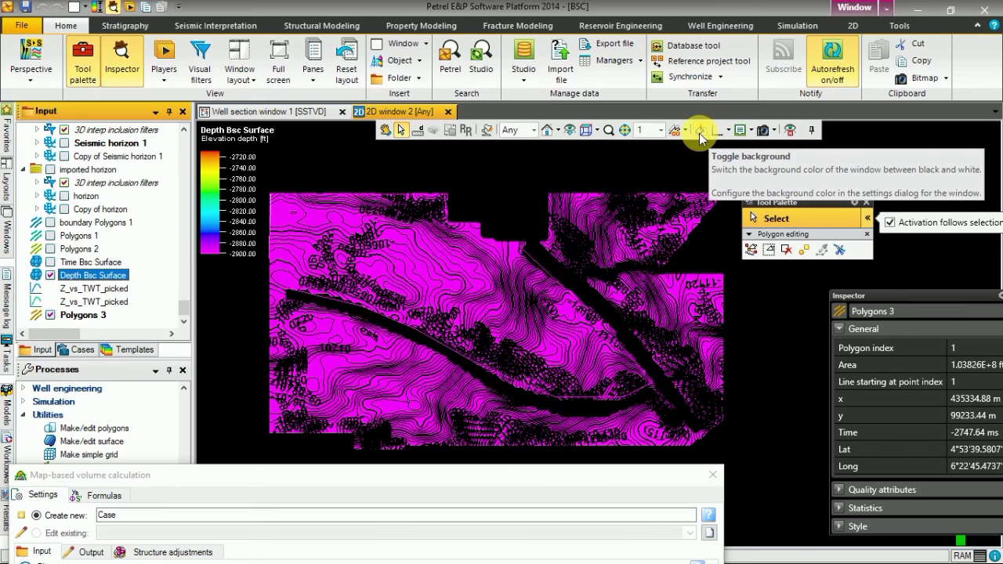
right_click(81, 277)
Open the Depth Bsc Surface Settings on the Colors tab with the global Surface attribute table.
left_click(96, 281)
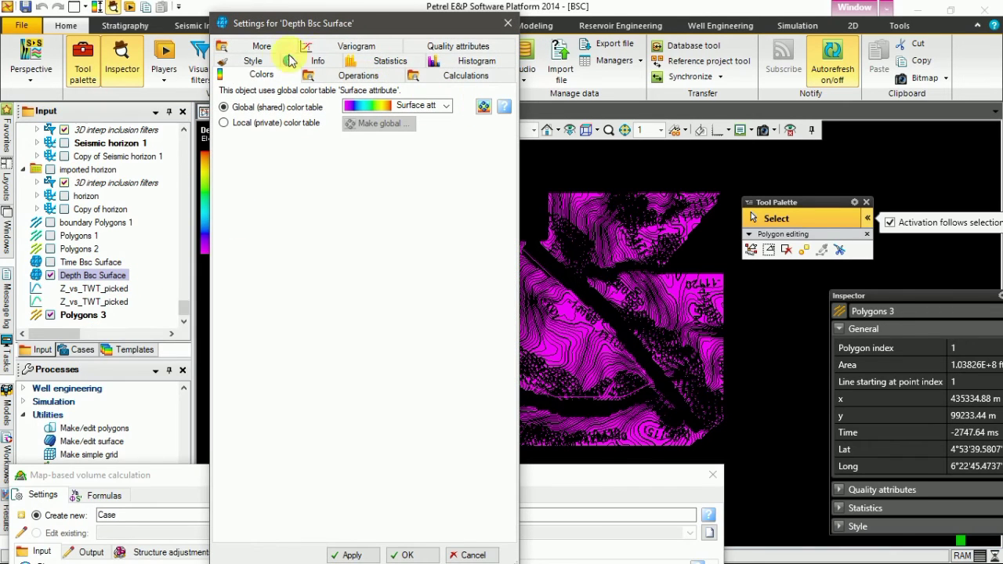
left_click(487, 107)
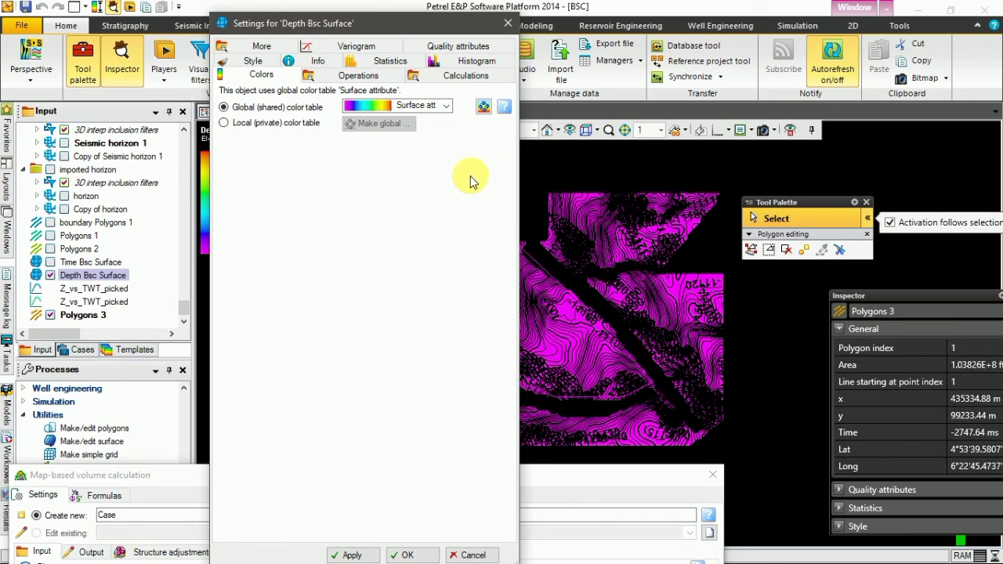
Set the Surface attribute colour table to -10613 and -11522.7, apply it, and close the editor.
left_click(484, 106)
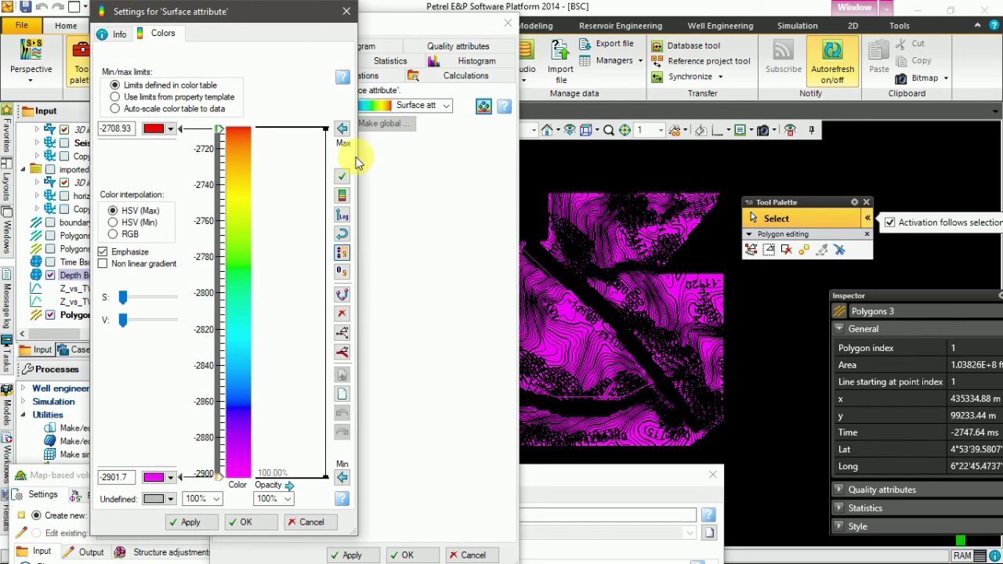
left_click(342, 129)
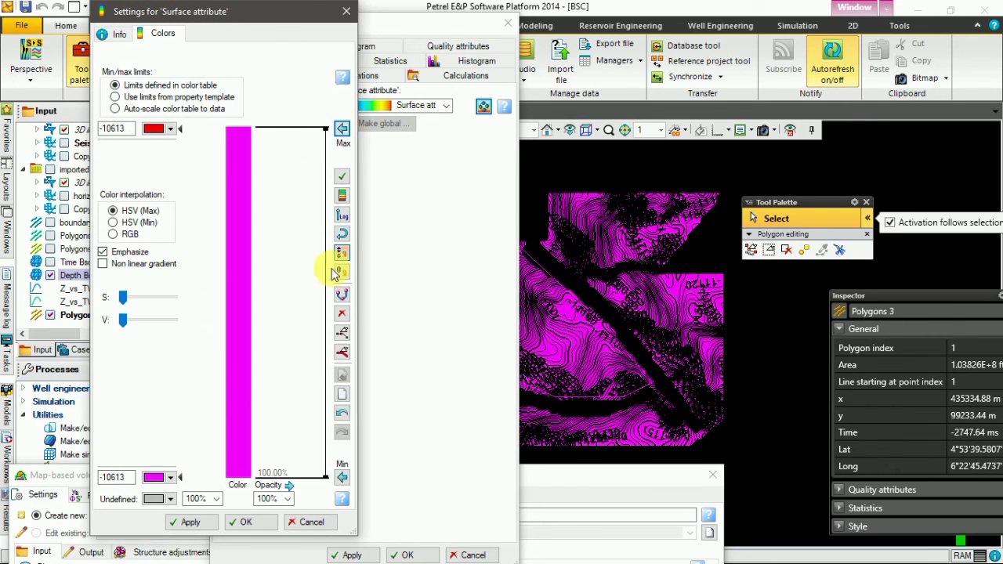
left_click(342, 478)
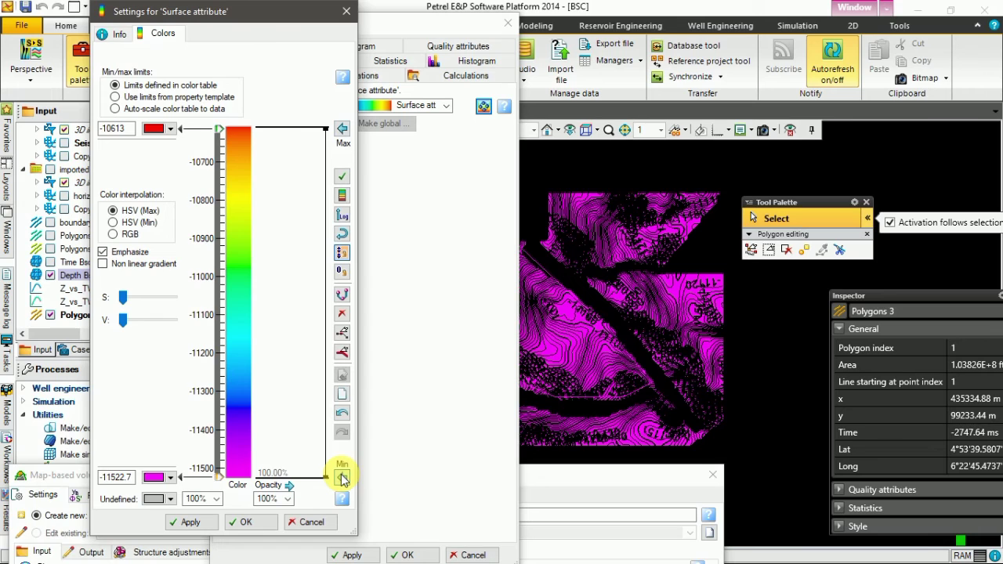
left_click(191, 523)
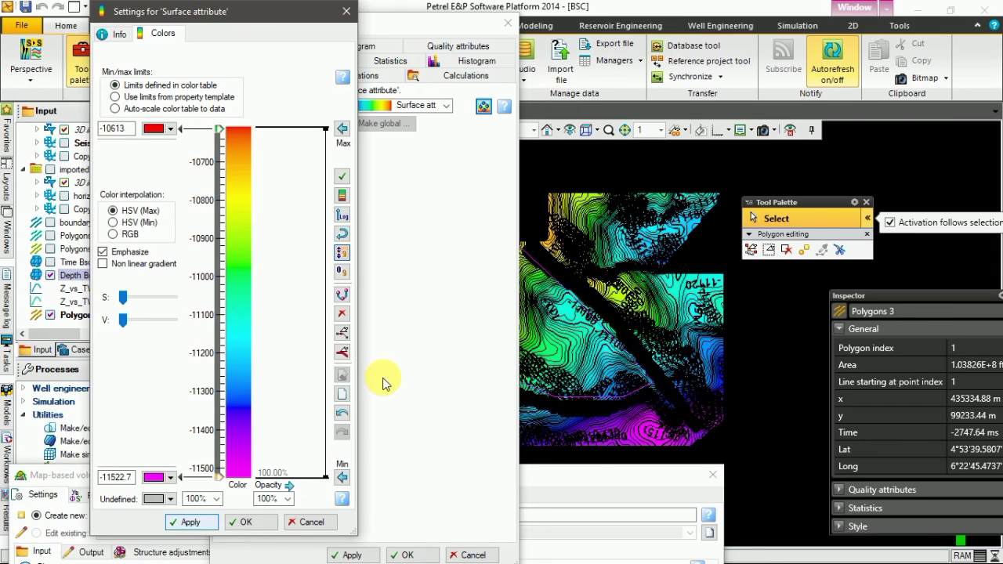
key("Escape")
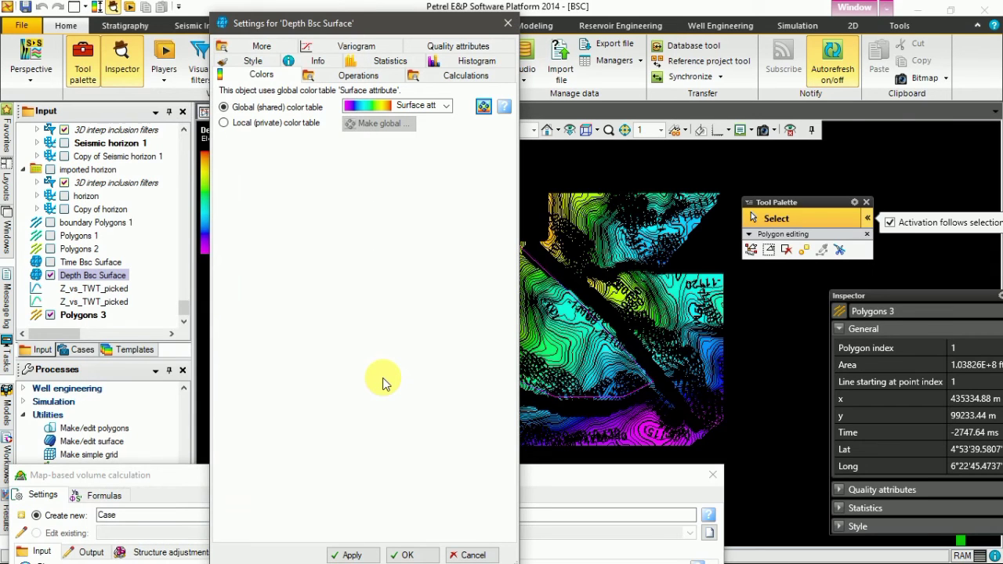
Close the surface settings to reveal the rainbow depth map scaled -10700 to -11500 ft.
left_click_drag(403, 23, 414, 11)
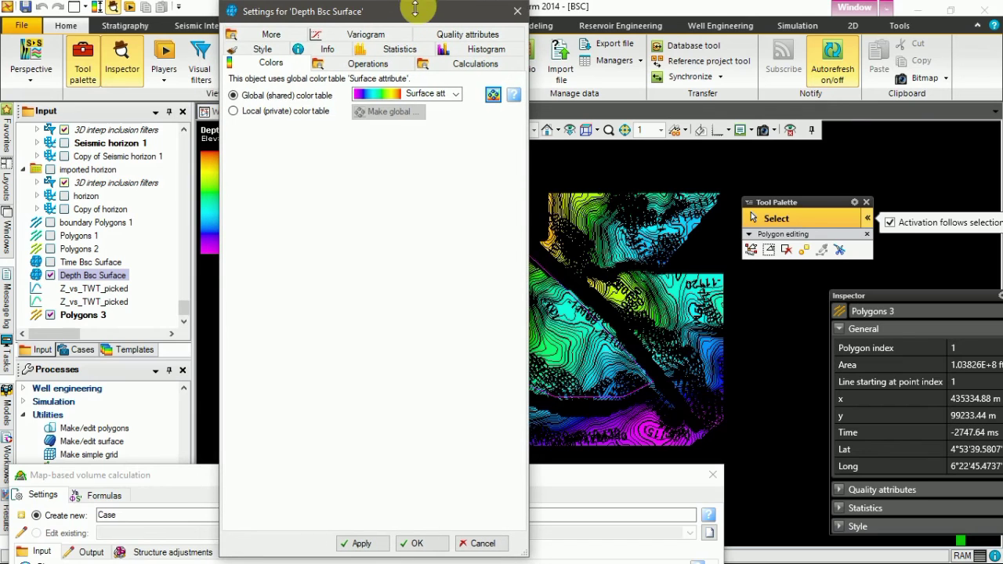
left_click(519, 12)
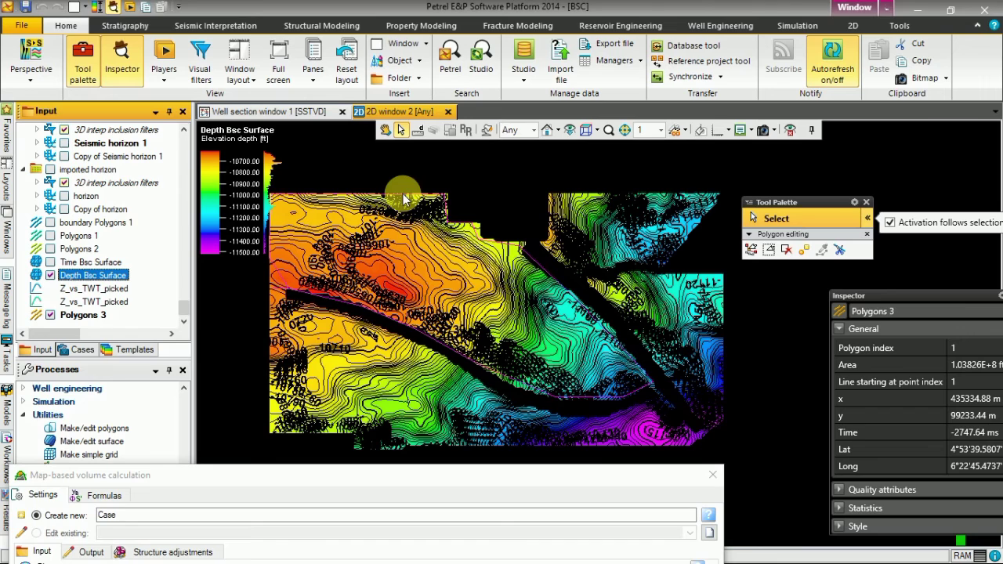
right_click(121, 284)
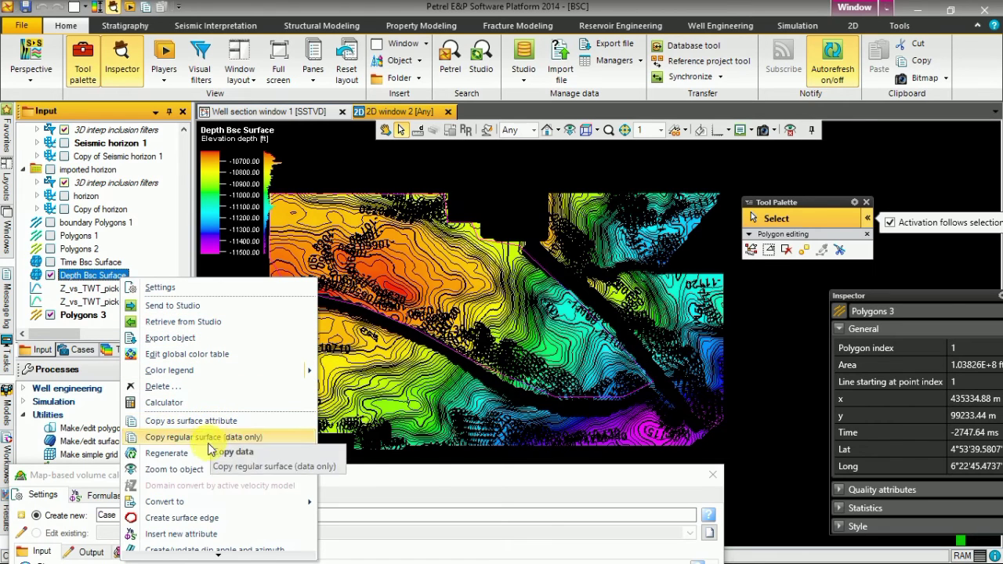
Reopen the Depth Bsc Surface settings from the Input pane.
scroll(194, 549, "down", 2)
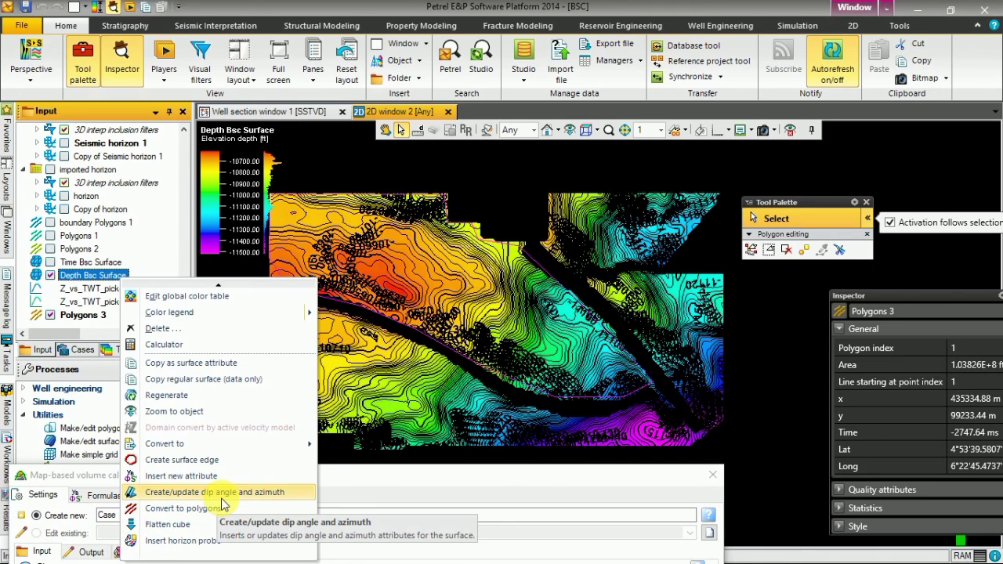
scroll(232, 294, "up", 2)
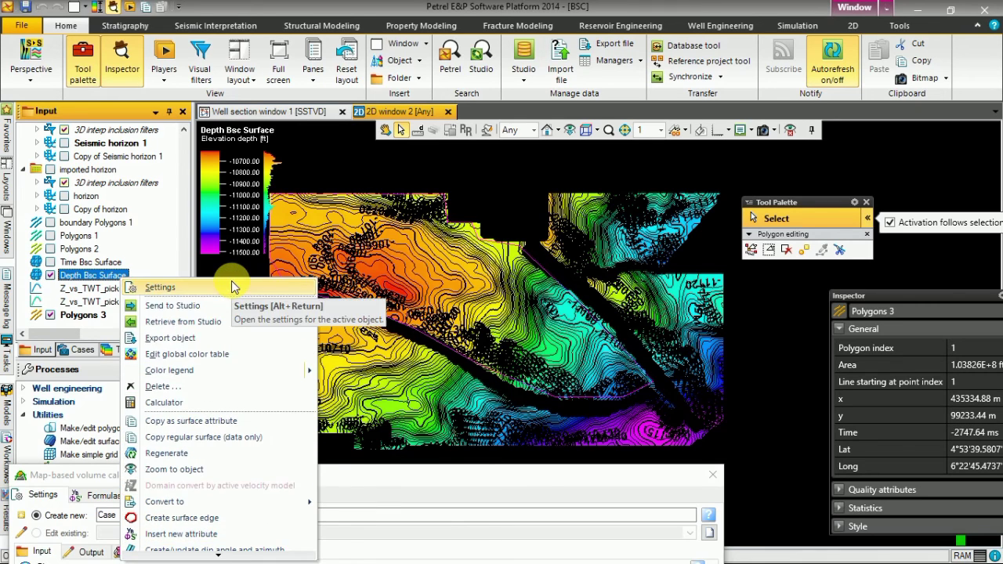
left_click(232, 285)
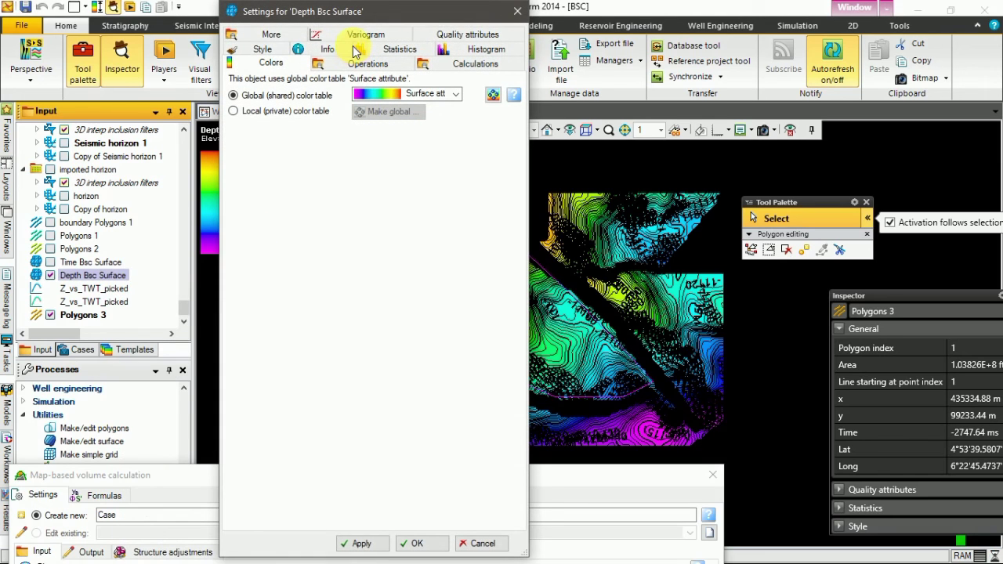
Show the Operations tab with Surface operations expanded (Smooth, Extrapolate, Resample).
left_click(396, 67)
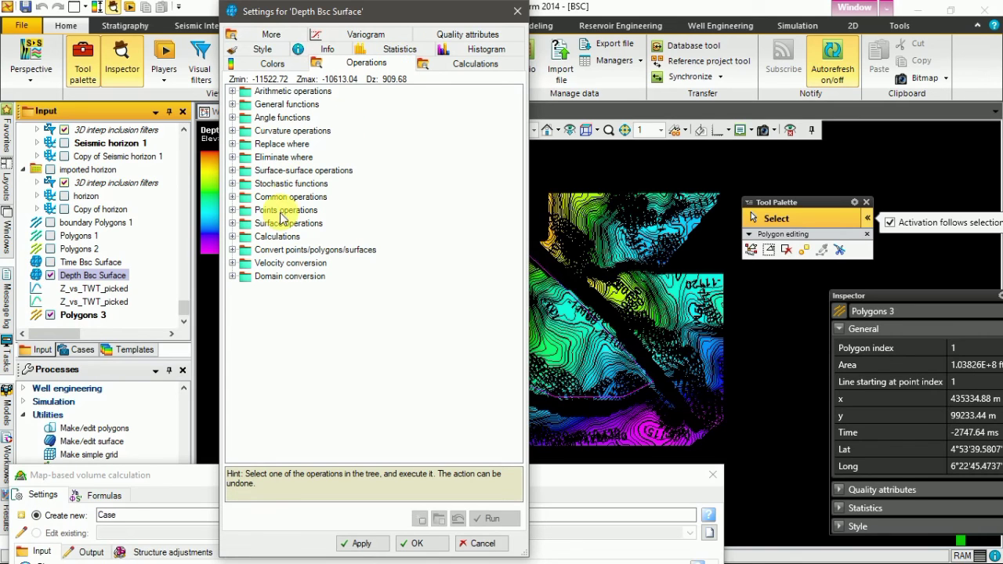
left_click(233, 224)
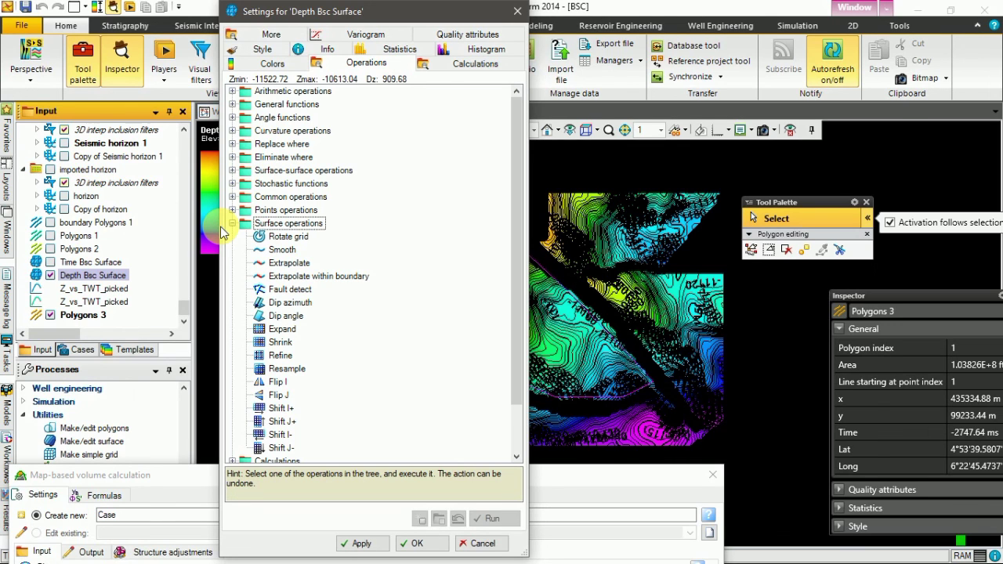
Close the Depth Bsc Surface settings and switch to Well section window 1.
left_click(518, 11)
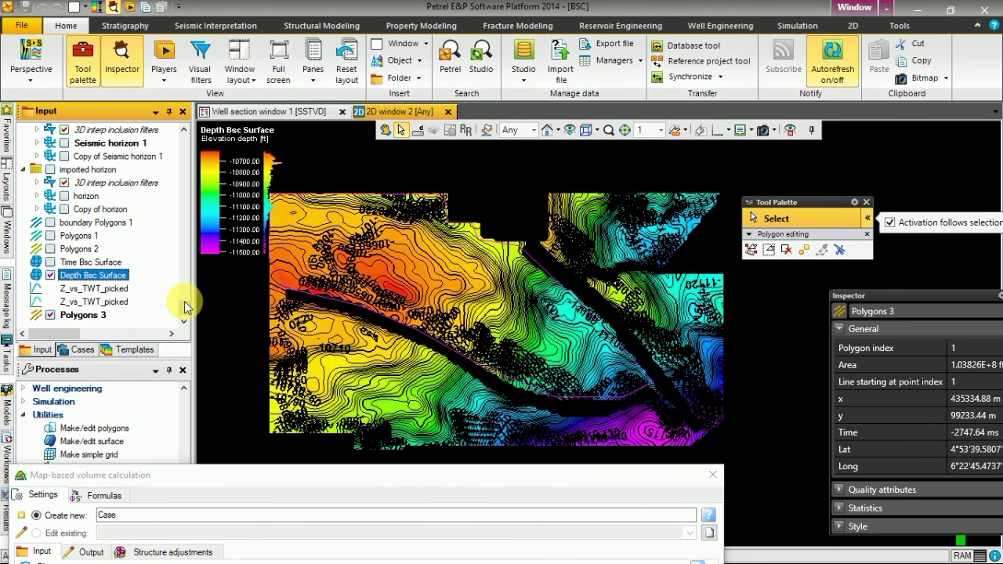
left_click(298, 114)
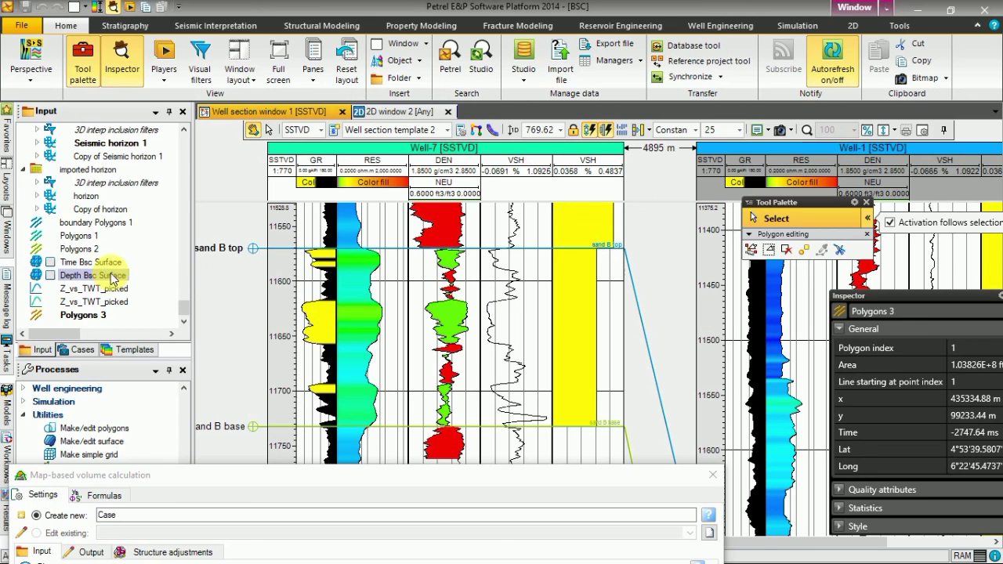
Switch to viewing mode and scroll the Well-7 section up to sand A top and base.
left_click(50, 276)
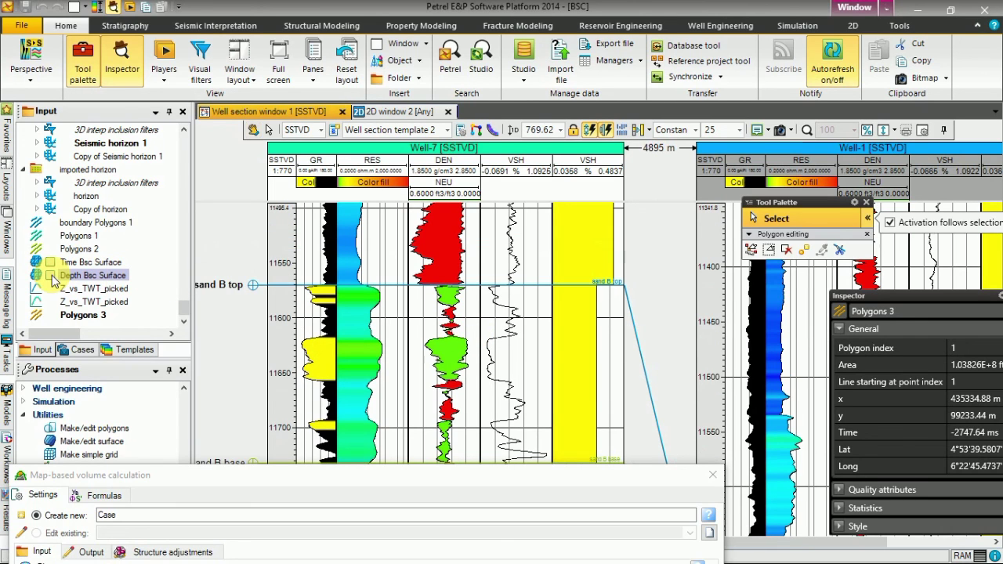
key("Escape")
scroll(656, 295, "up", 2)
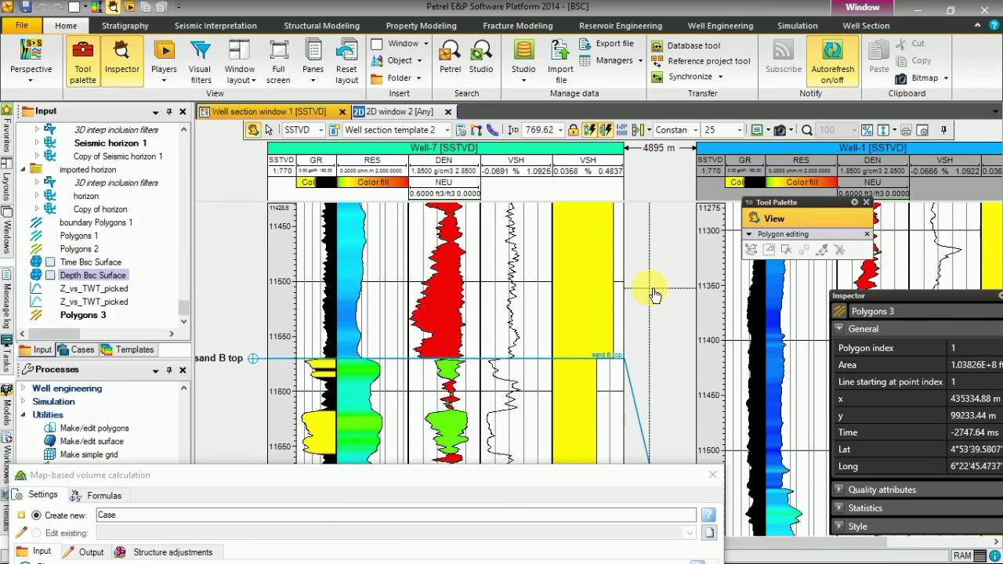
scroll(656, 295, "up", 2)
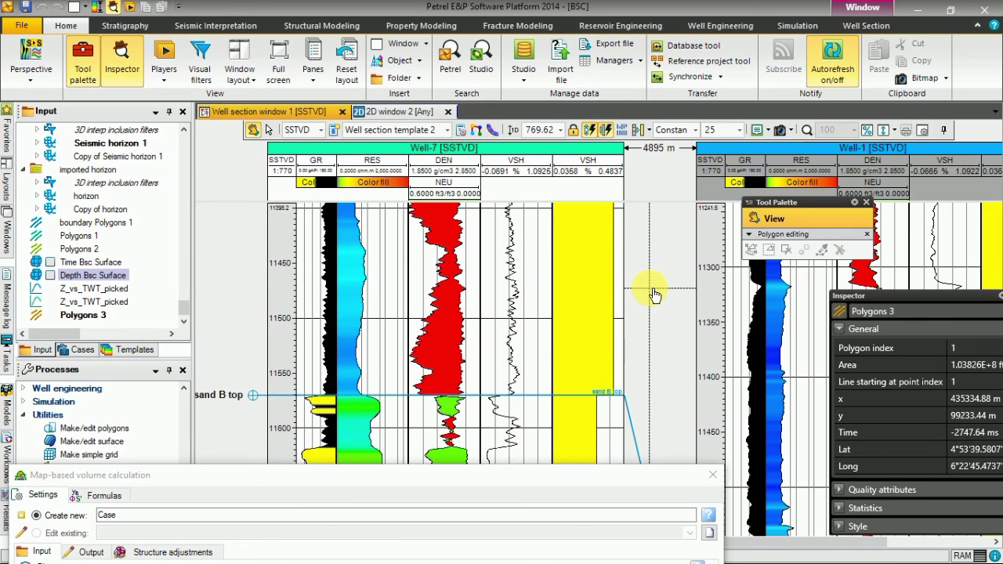
scroll(656, 295, "up", 10)
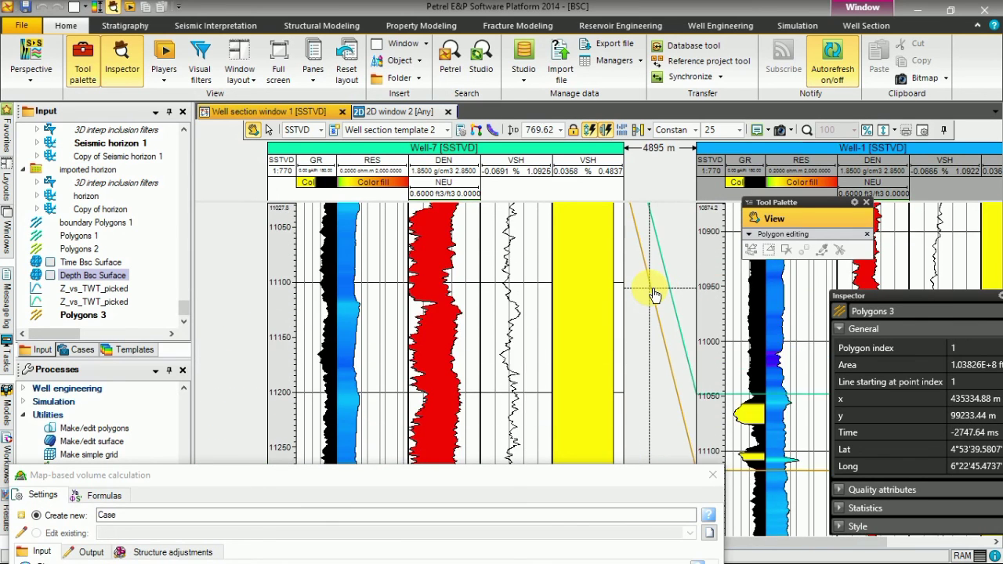
scroll(655, 295, "up", 5)
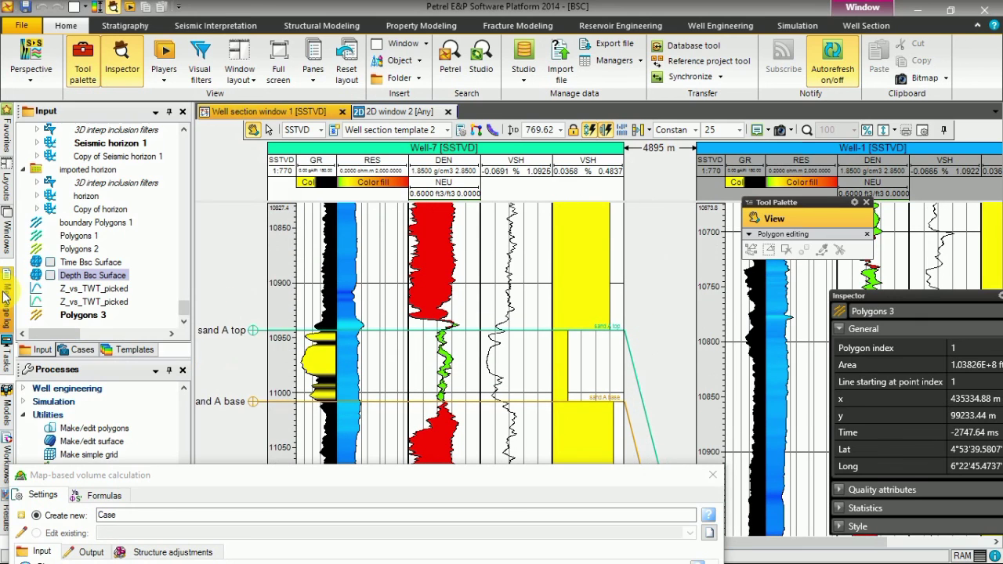